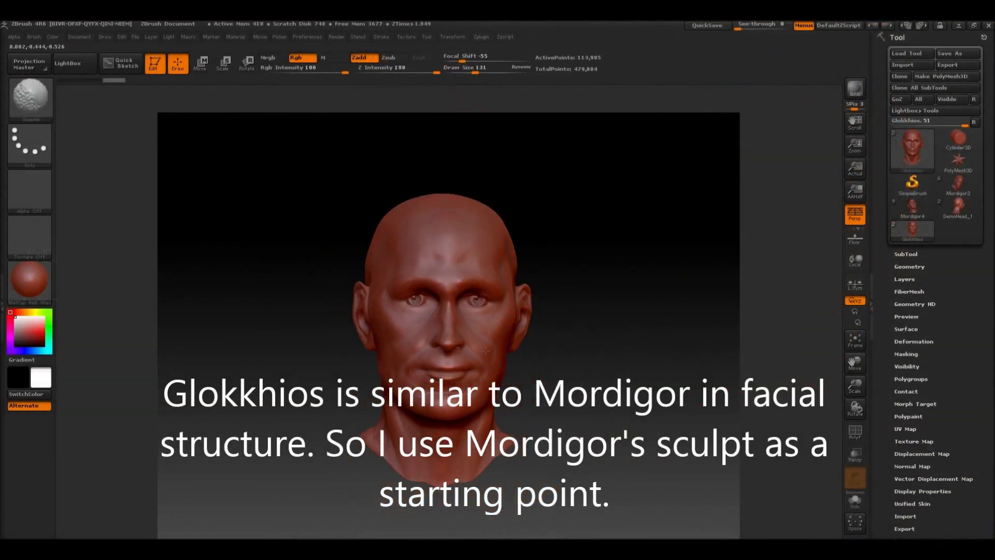
- Orbit Mordigor's bald head sculpt around to view the back of the head
mouse_move(582, 380)
mouse_down()
mouse_move(684, 373)
mouse_move(637, 371)
mouse_up()
- Pull the ear slightly back and down with the Move brush, then halve the brush size
key(b)
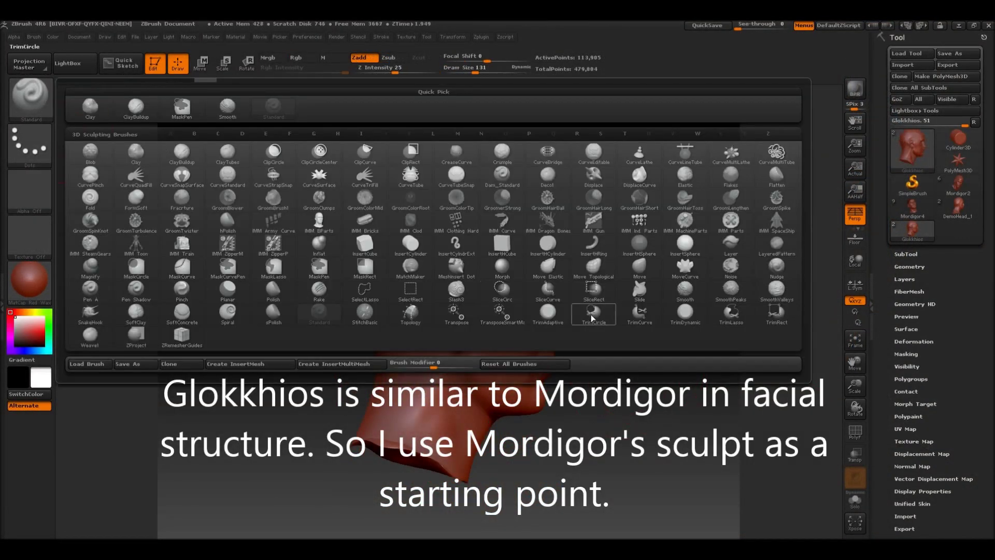
key(m)
key(v)
drag(440, 319, 447, 323)
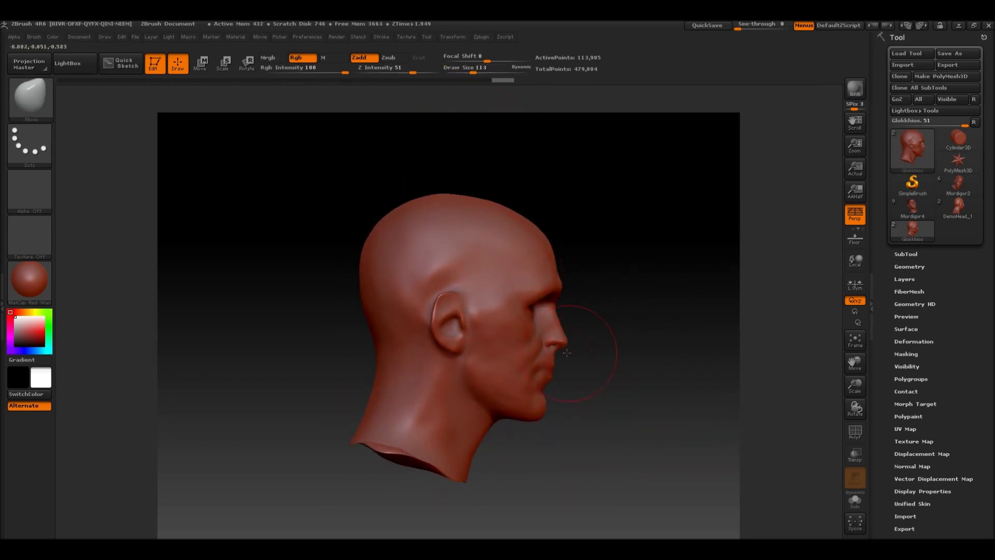
key(bracketleft)
drag(582, 353, 460, 348)
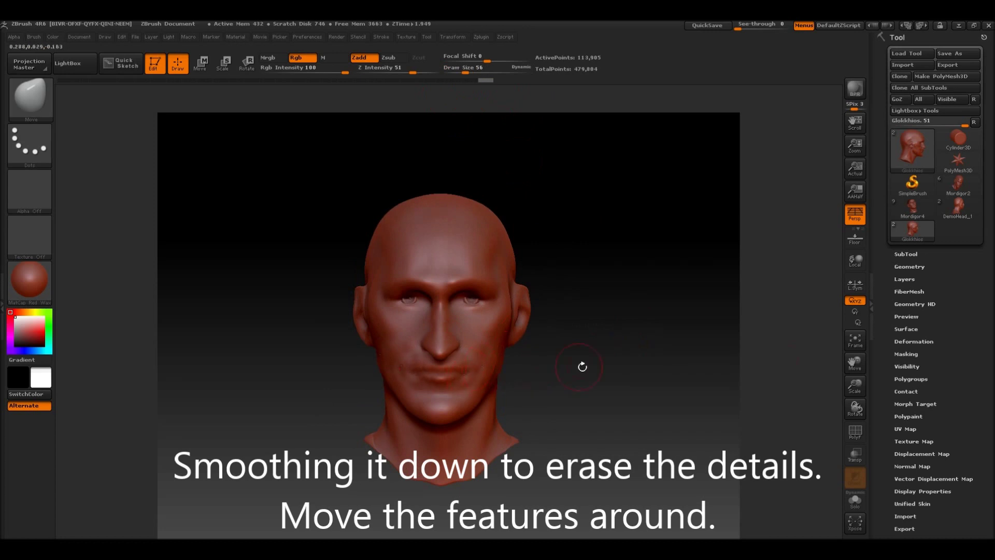
- Smooth away the speckled facial detail, then turn the head to a right-side profile
key(b)
key(m)
key(v)
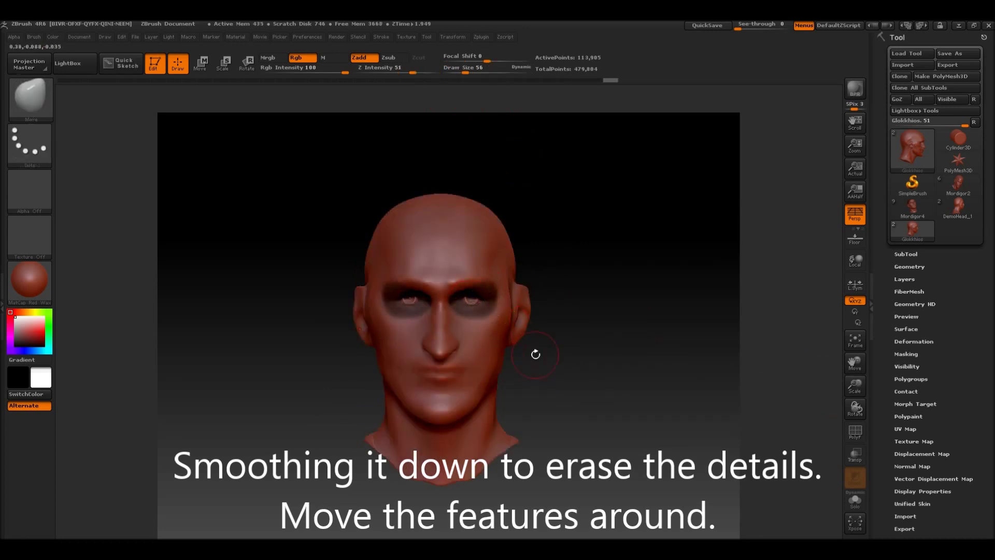
shift+drag(446, 353, 511, 326)
mouse_move(596, 358)
mouse_down()
mouse_move(649, 359)
mouse_move(633, 351)
mouse_up()
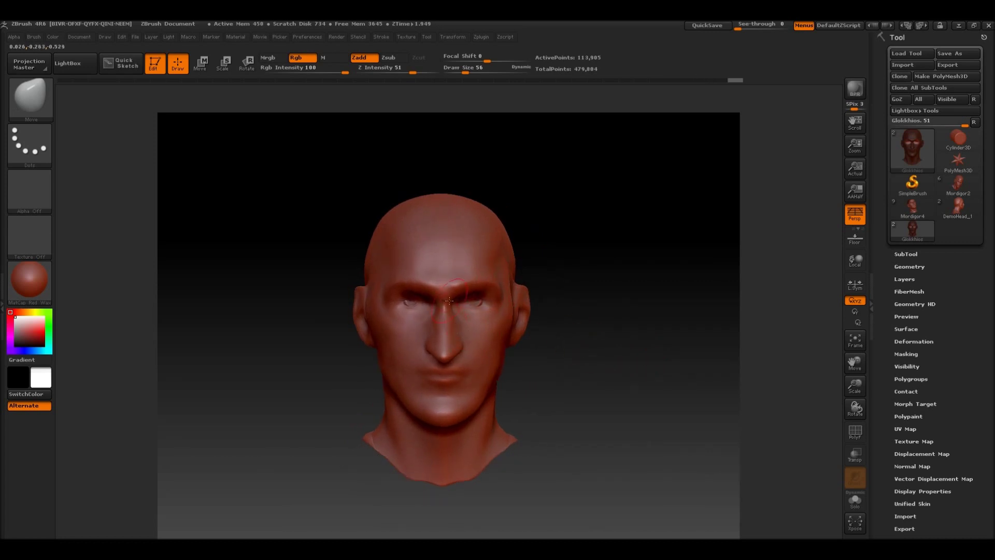
key(b)
click(135, 108)
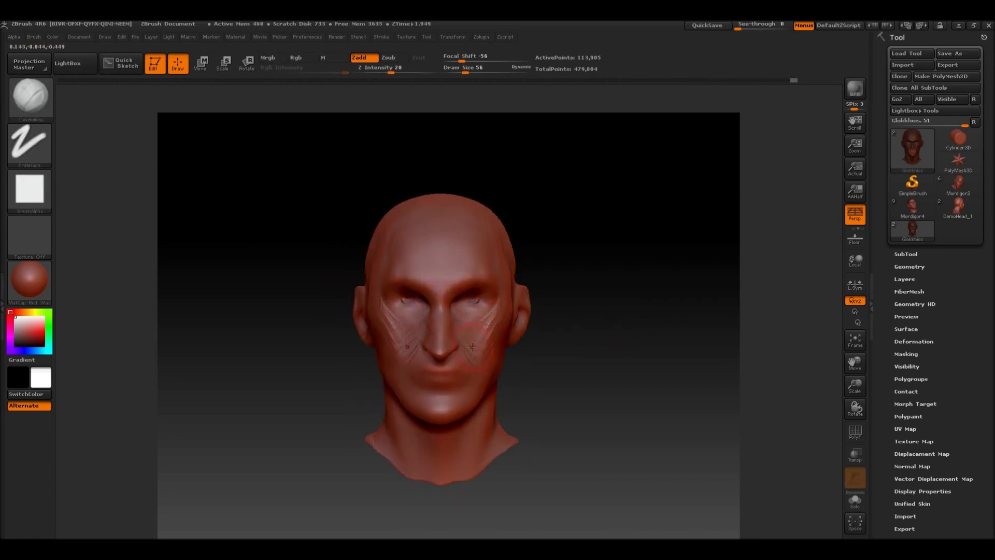
- Alternate the Dam_Standard and Move brushes while working the cheeks and forehead
key(b)
key(d)
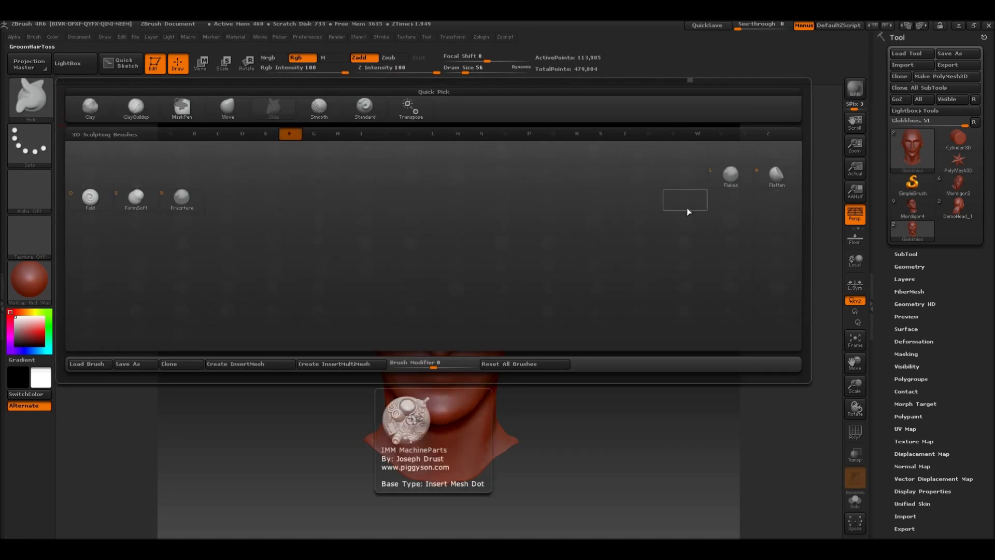
key(s)
key(b)
key(m)
key(v)
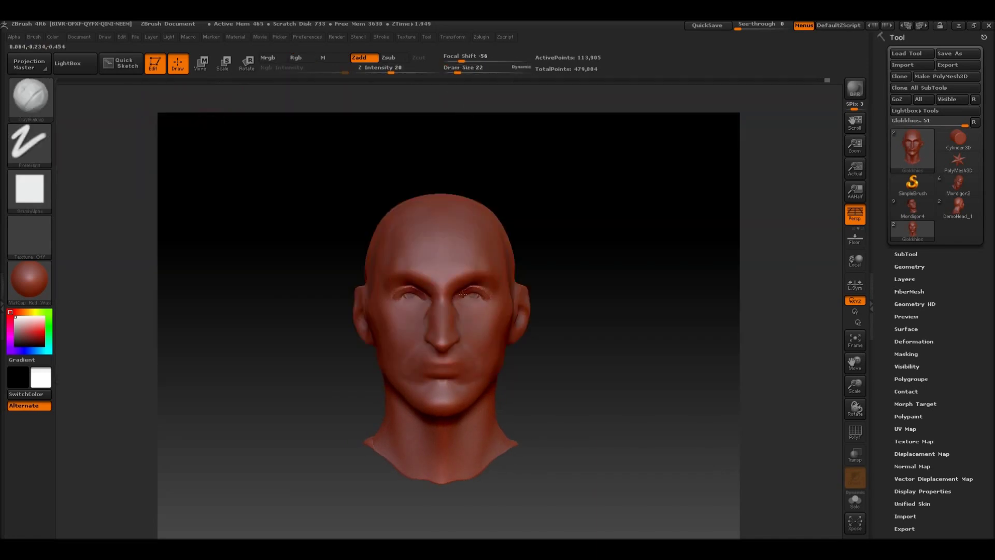
key(b)
key(d)
key(s)
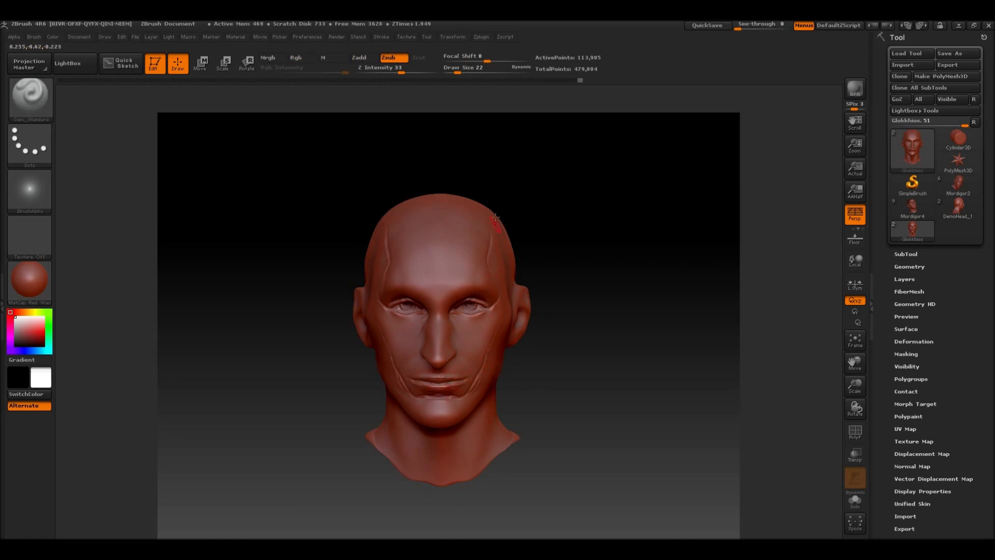
- Smooth the rough clay strokes on both cheeks
key(b)
key(c)
key(b)
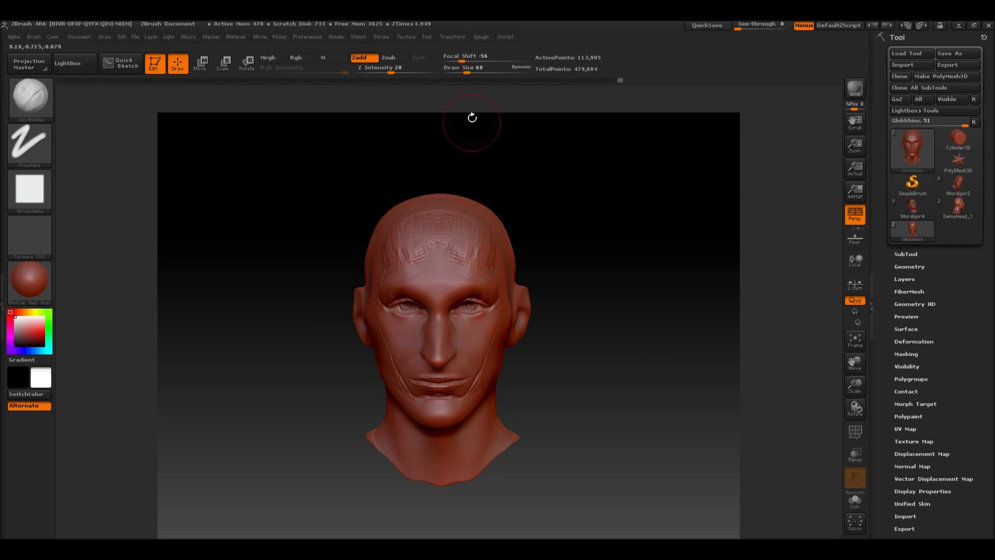
key(shift)
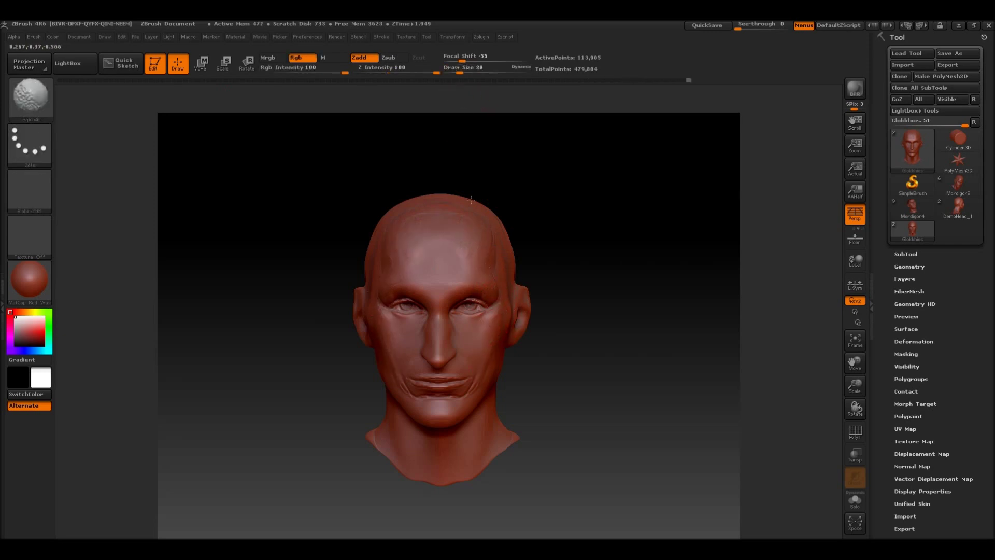
shift+drag(481, 355, 474, 365)
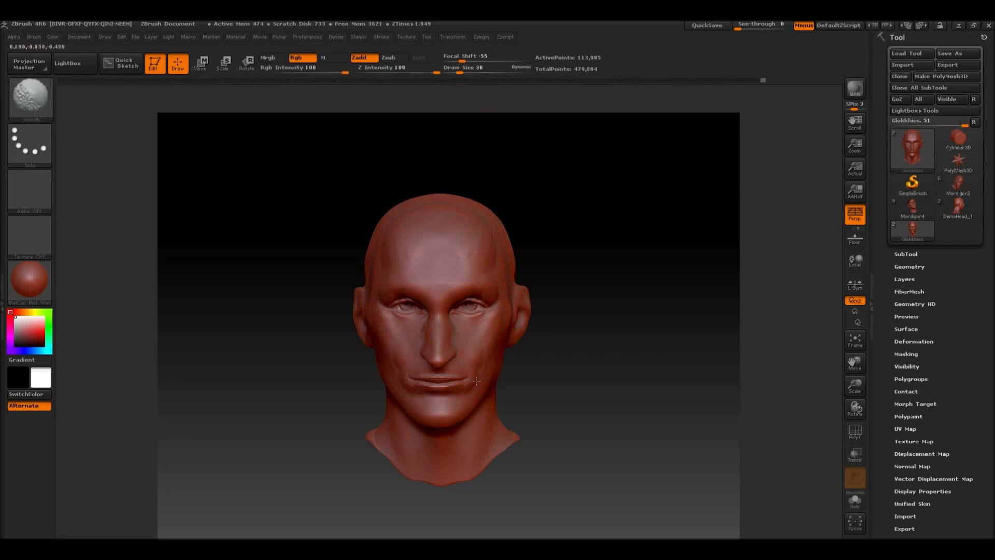
- Deepen the crease along the lip line with Dam_Standard
key(b)
key(d)
key(s)
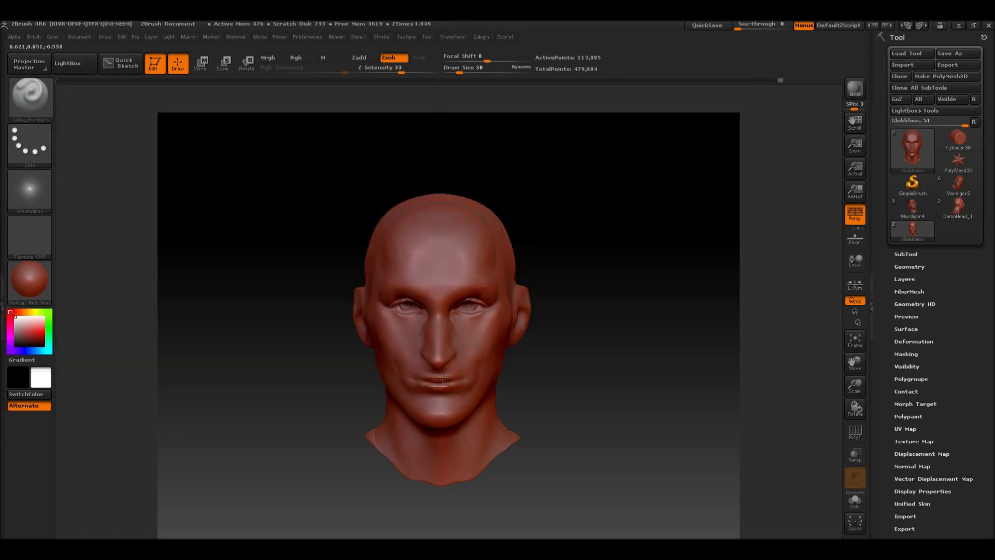
drag(468, 378, 472, 380)
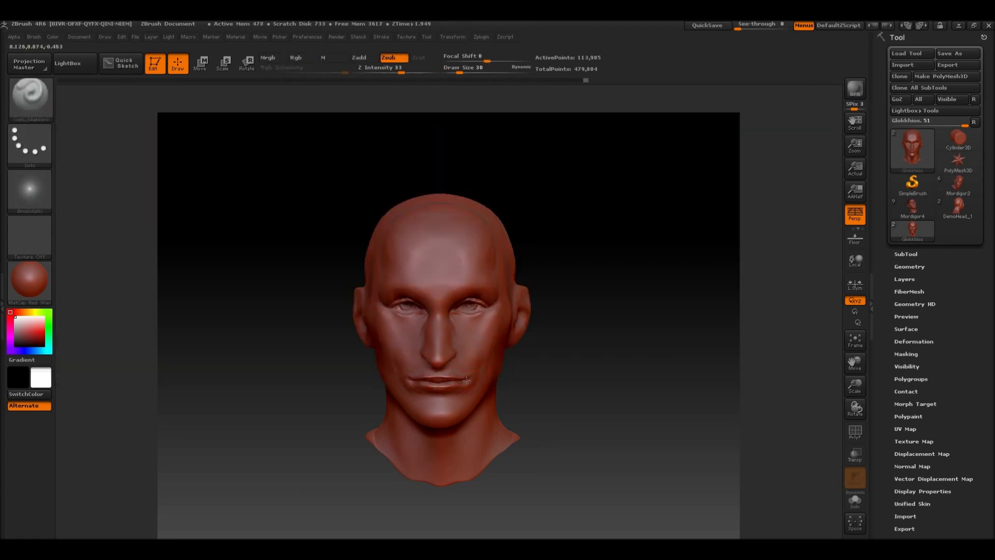
- Switch to the Move brush at about size 50 and check the head from the side
key(b)
key(c)
key(b)
key(shift)
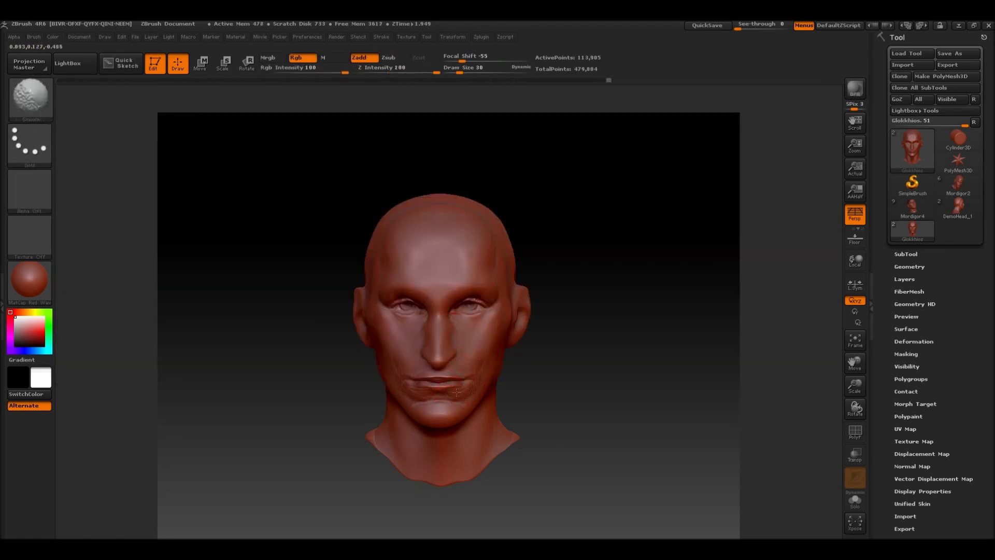
key(b)
key(m)
key(v)
drag(459, 73, 465, 71)
drag(521, 238, 577, 287)
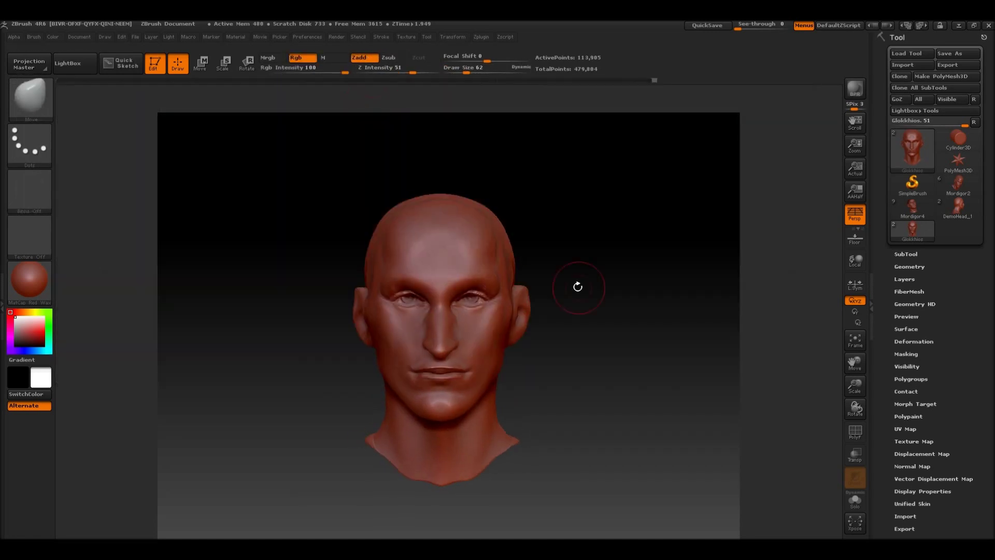
- Try a ClayBuildup stroke on the temple from a left-side view, then undo it
key(b)
key(c)
key(b)
mouse_move(570, 342)
mouse_down()
mouse_move(570, 234)
mouse_move(505, 258)
mouse_up()
key(ctrl+z)
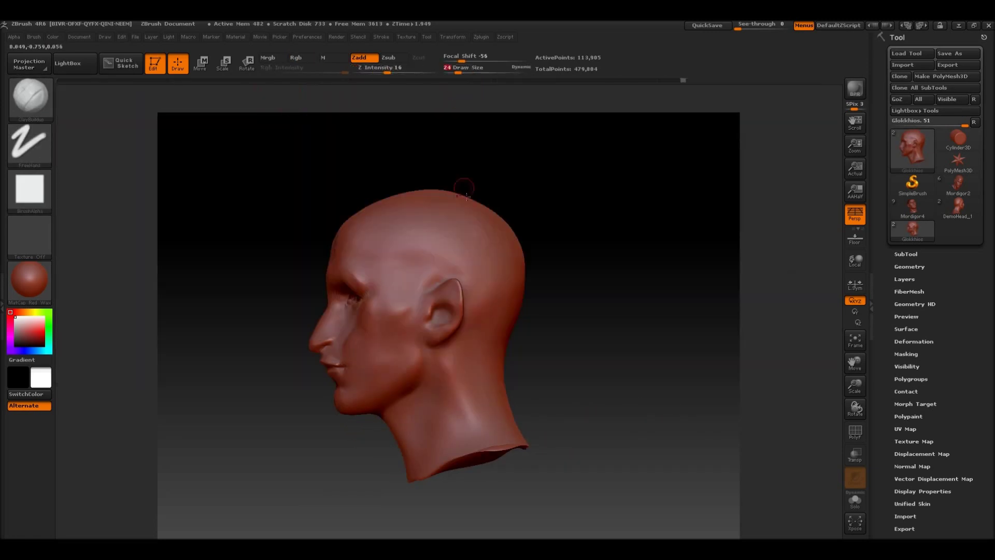
- Shape the nose and lips with Move and Dam_Standard while turning to a right profile
key(b)
key(m)
key(v)
mouse_move(570, 290)
mouse_down()
mouse_move(647, 295)
mouse_move(596, 409)
mouse_move(751, 396)
mouse_move(628, 378)
mouse_move(638, 358)
mouse_move(608, 391)
mouse_move(577, 390)
mouse_move(674, 415)
mouse_up()
key(b)
key(d)
key(s)
drag(468, 73, 458, 72)
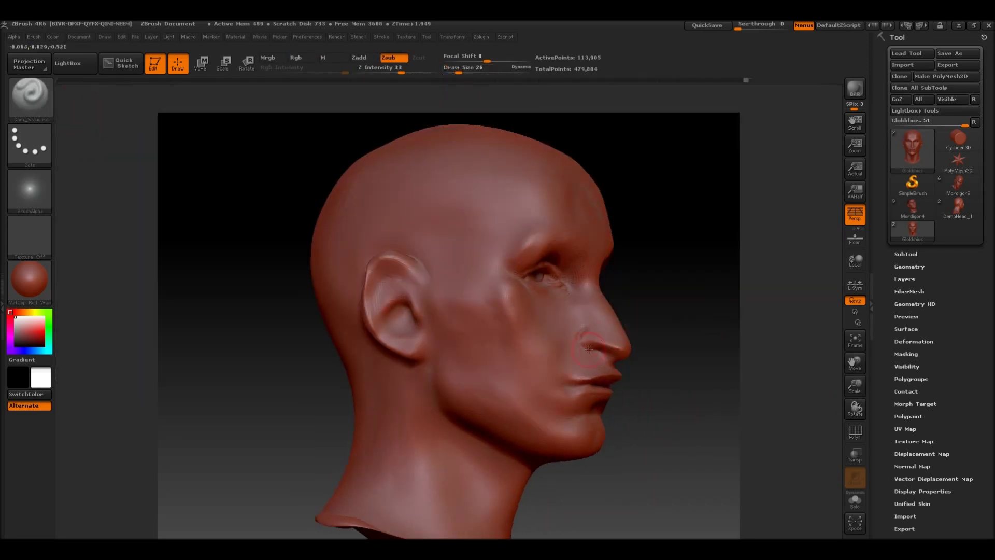
drag(643, 321, 663, 288)
- Refine the profile with the Move and Smooth brushes, ending in a three-quarter view
key(b)
key(m)
key(v)
mouse_move(619, 394)
mouse_down()
mouse_move(613, 435)
mouse_move(621, 301)
mouse_up()
key(b)
key(s)
key(m)
mouse_move(604, 344)
mouse_down()
mouse_move(489, 261)
mouse_move(454, 270)
mouse_move(681, 295)
mouse_move(600, 244)
mouse_up()
- Carve crease lines around the right eye with the Dam_Standard brush
key(b)
key(d)
key(s)
key(b)
key(m)
key(v)
key(b)
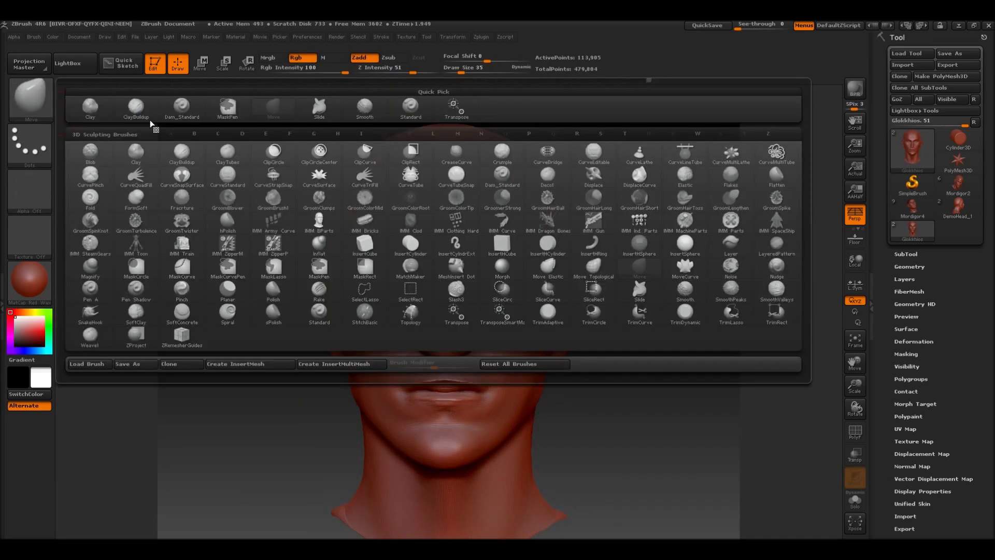
key(d)
key(s)
drag(496, 310, 514, 267)
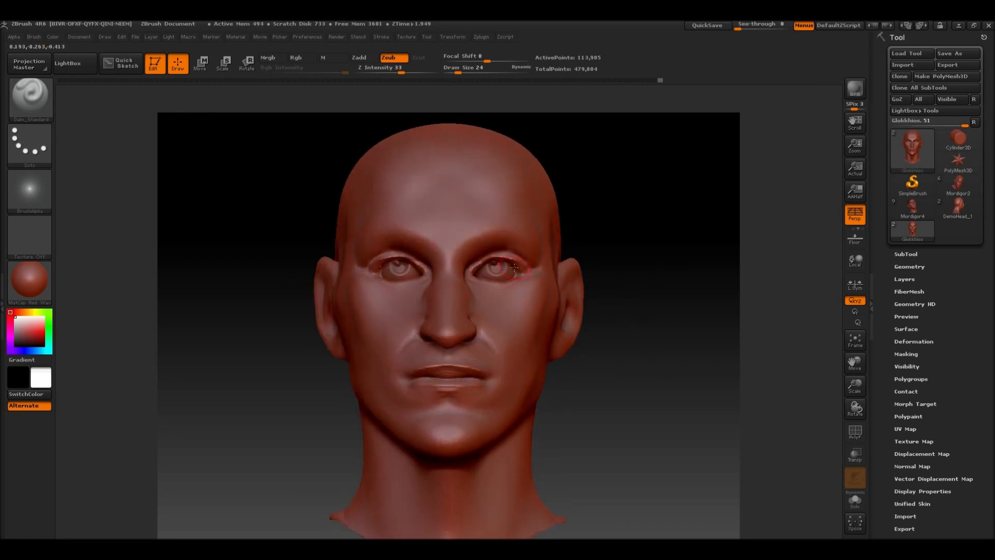
- Tilt the view lower and cycle Move, Dam_Standard and ClayBuildup on the mouth and nose
drag(577, 280, 506, 253)
key(b)
key(m)
key(v)
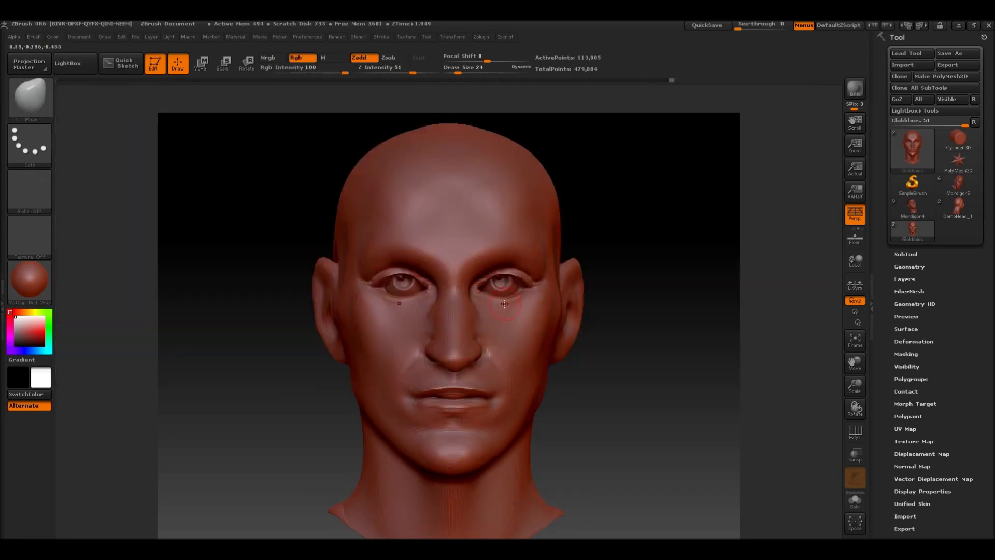
key(b)
key(d)
key(s)
key(b)
key(c)
key(b)
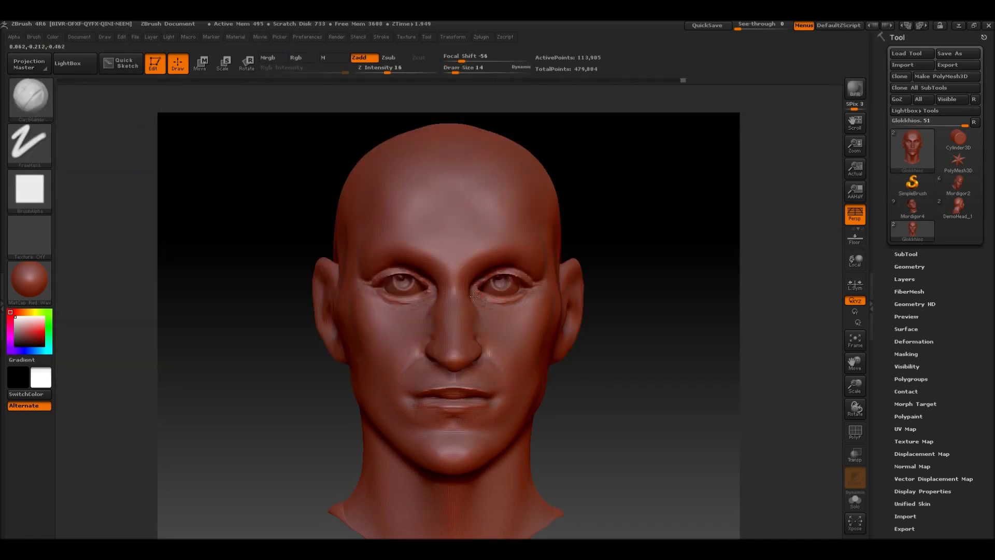
key(b)
key(m)
key(v)
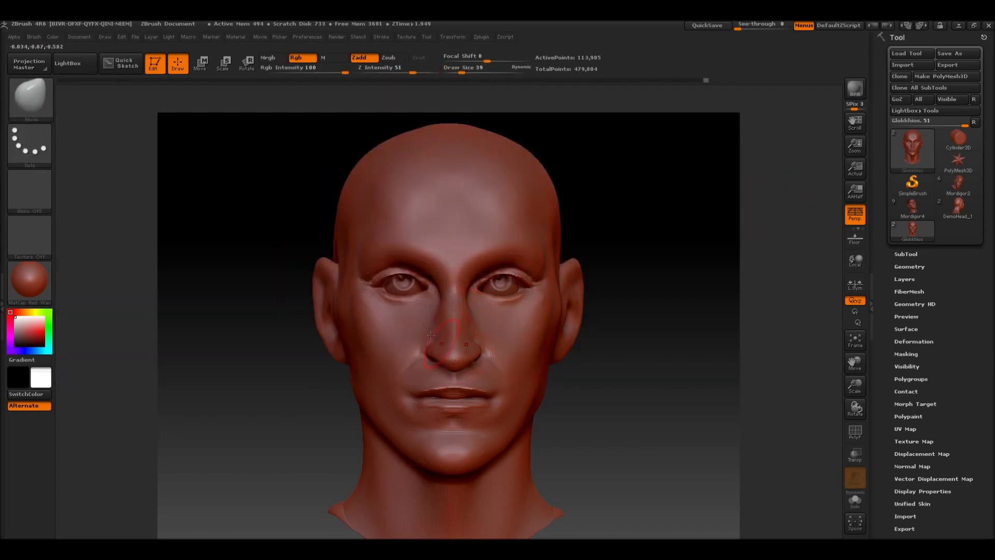
- Build up clay and carve creases, then tilt the head to see its side and top
key(b)
key(c)
key(b)
key(b)
key(d)
key(s)
key(b)
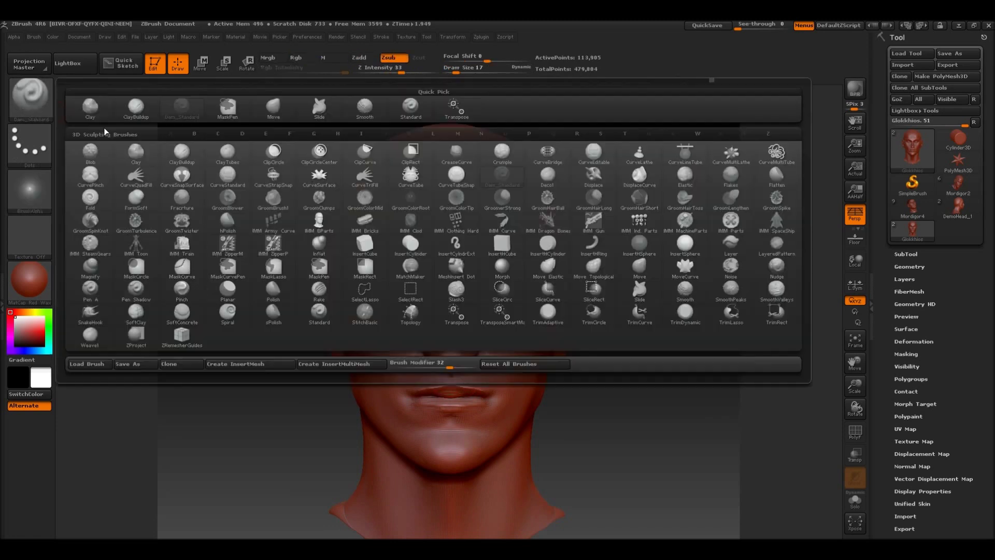
key(m)
key(v)
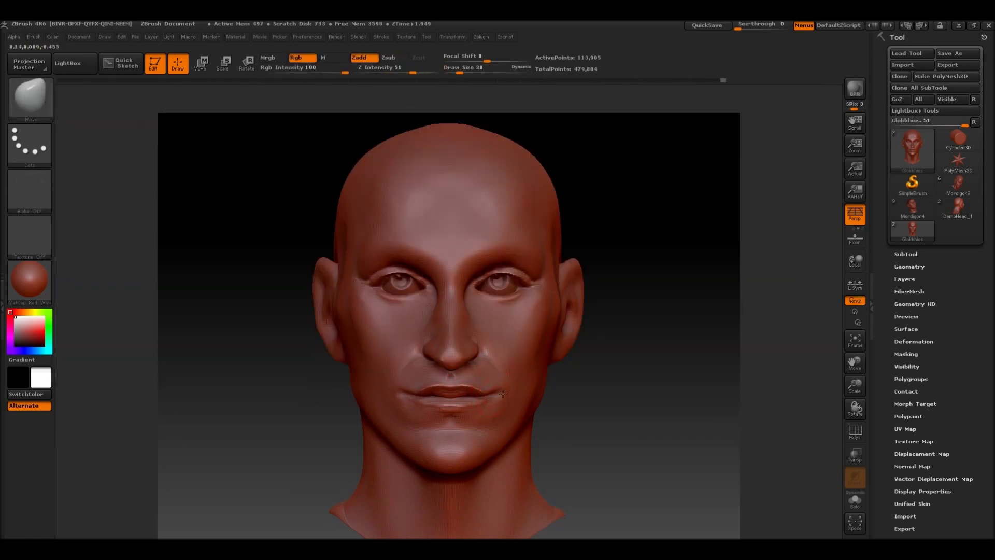
drag(502, 394, 308, 496)
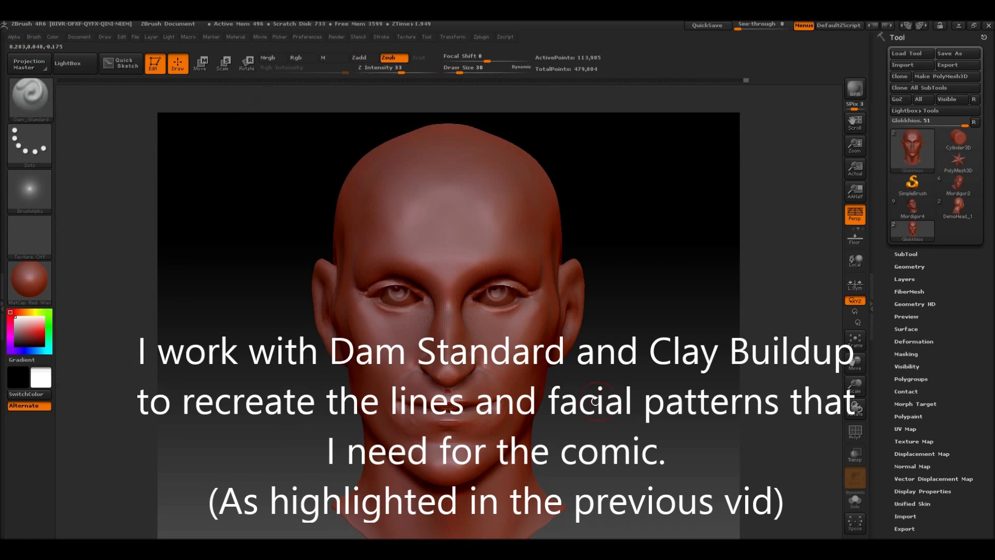
- Build up clay, carve thin creases, and smooth the skin around the lips
key(b)
key(c)
key(b)
key(b)
key(d)
key(s)
key(b)
key(m)
key(v)
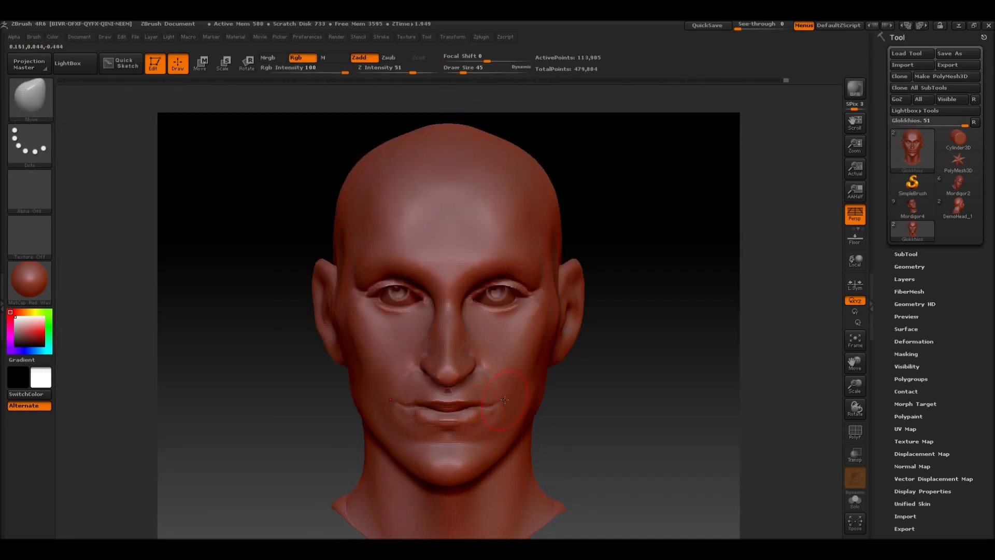
shift+drag(475, 424, 473, 416)
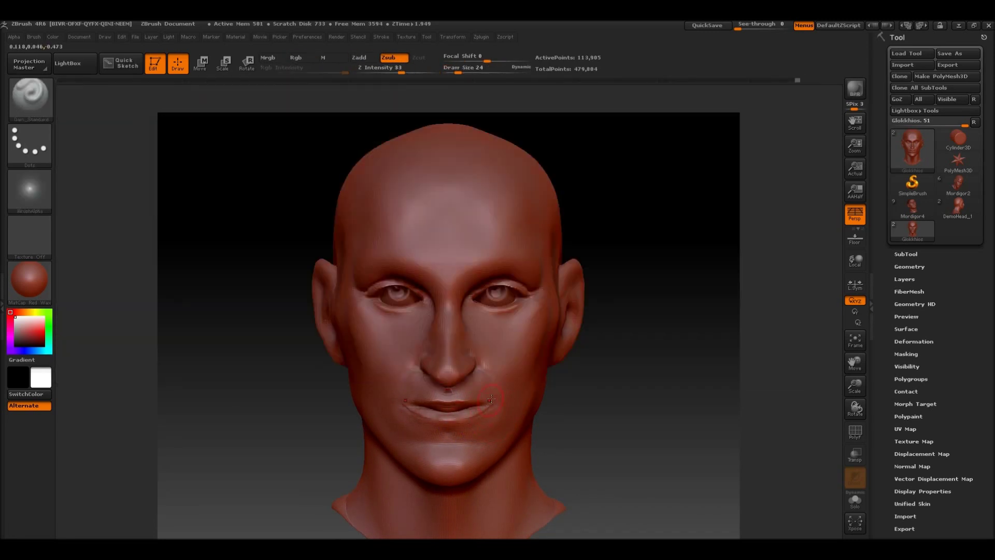
- View the head from below, pushing forms with Move and building up clay
mouse_move(632, 362)
mouse_down()
mouse_move(634, 286)
mouse_move(640, 347)
mouse_move(621, 393)
mouse_move(604, 387)
mouse_move(664, 396)
mouse_move(617, 364)
mouse_move(699, 329)
mouse_move(674, 357)
mouse_move(471, 354)
mouse_move(648, 363)
mouse_move(565, 386)
mouse_up()
key(b)
key(m)
key(v)
key(b)
key(c)
key(b)
- Add volume with the Inflat brush, then return to ClayBuildup and Dam_Standard creases
key(b)
key(i)
key(n)
key(b)
key(c)
key(b)
key(b)
key(d)
key(s)
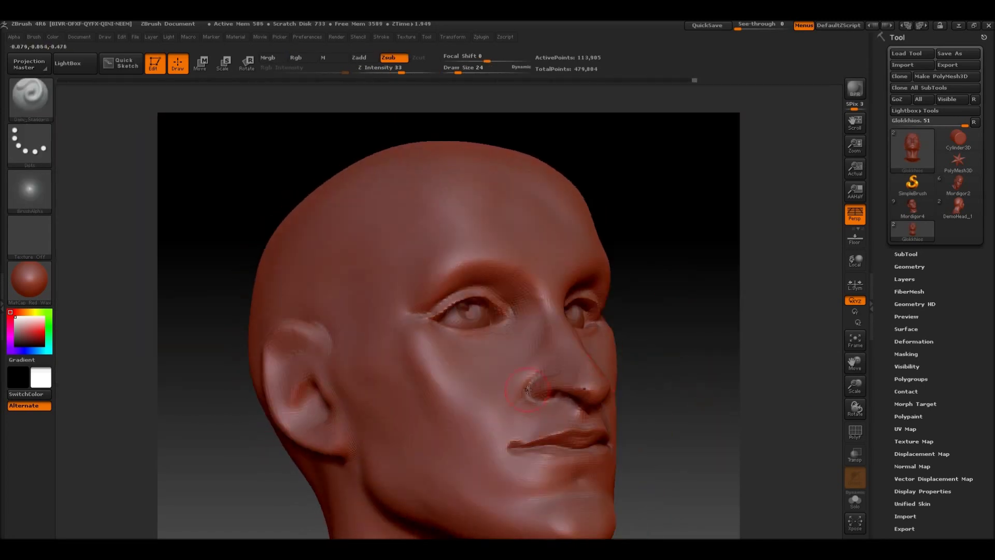
- Turn the head to show the right ear and shape it with Move and Dam_Standard
drag(700, 363, 656, 477)
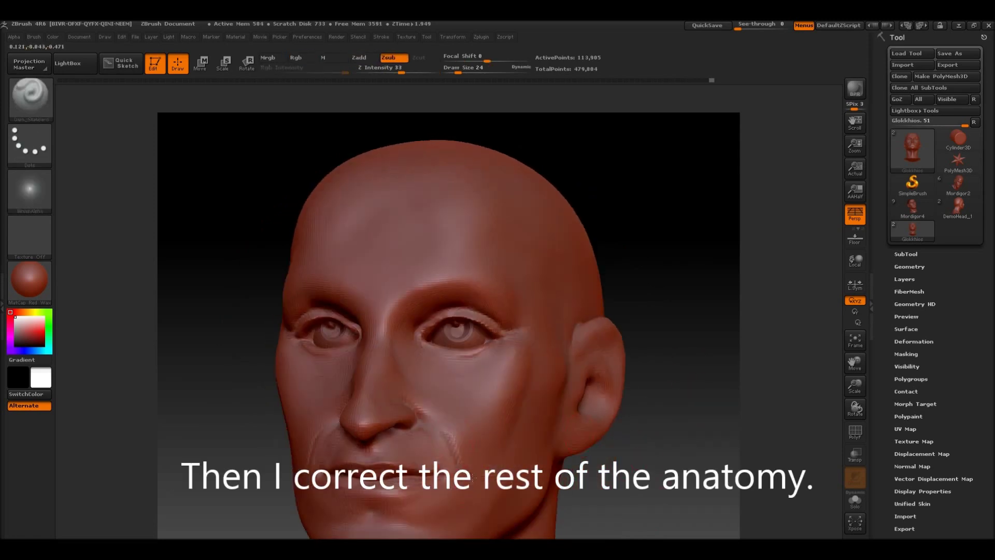
mouse_move(672, 345)
mouse_down()
mouse_move(658, 380)
mouse_move(651, 270)
mouse_up()
key(b)
key(m)
key(v)
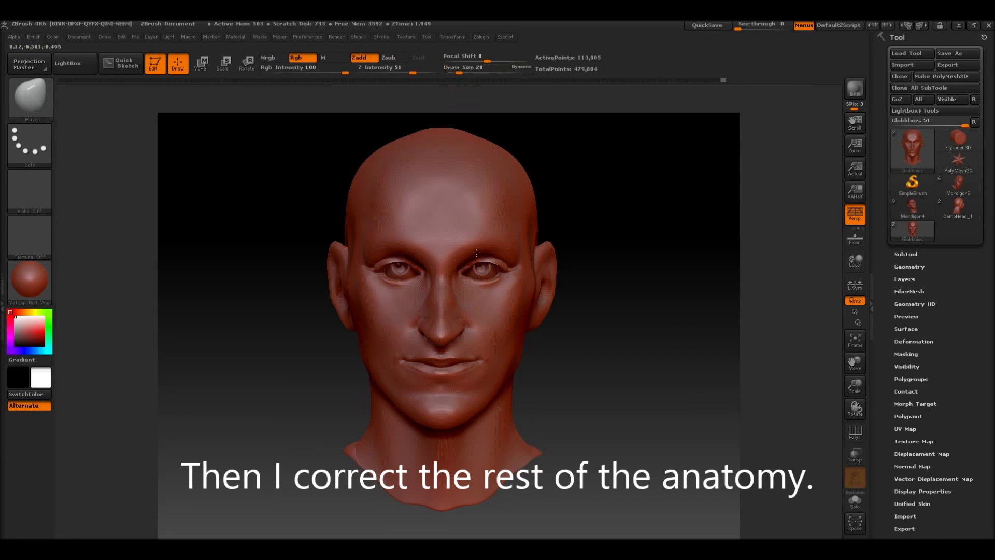
key(b)
key(d)
key(s)
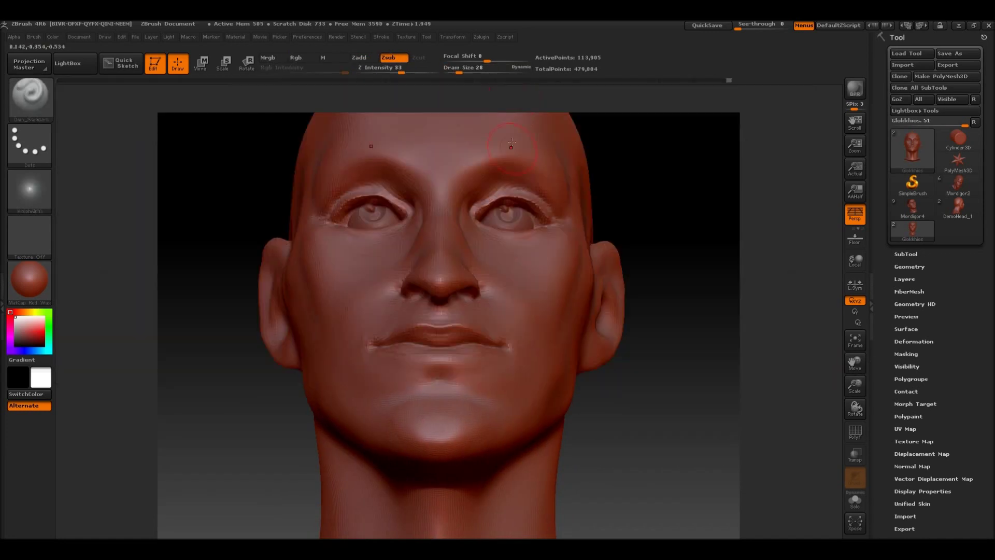
- Smooth the rough areas along the side of the face and select the eyes subtool
mouse_move(685, 249)
mouse_down()
mouse_move(641, 436)
mouse_move(496, 273)
mouse_up()
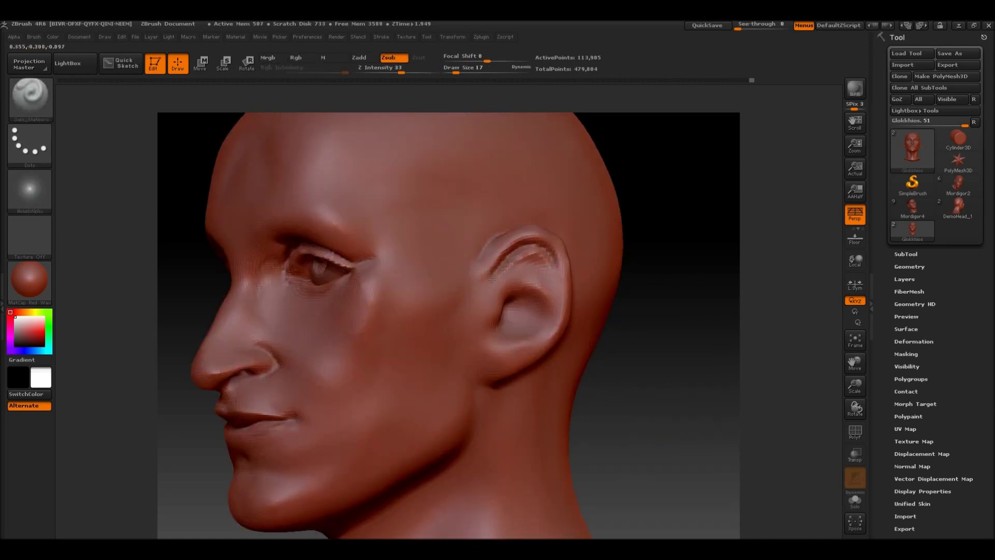
mouse_move(627, 311)
shift+mouse_down()
mouse_move(684, 415)
mouse_move(574, 336)
shift+mouse_up()
mouse_move(651, 348)
mouse_down()
mouse_move(644, 382)
mouse_move(492, 246)
mouse_up()
key(b)
key(c)
key(b)
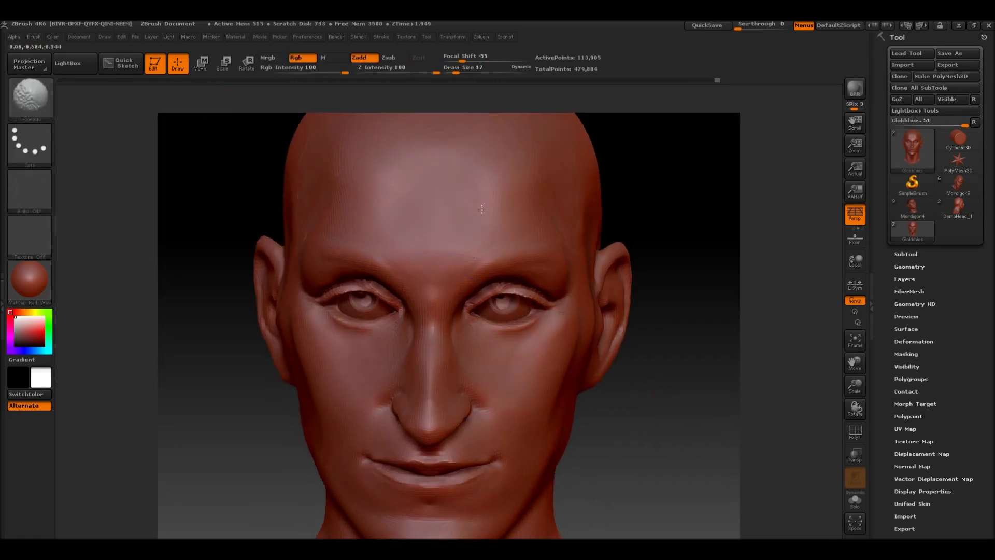
click(855, 340)
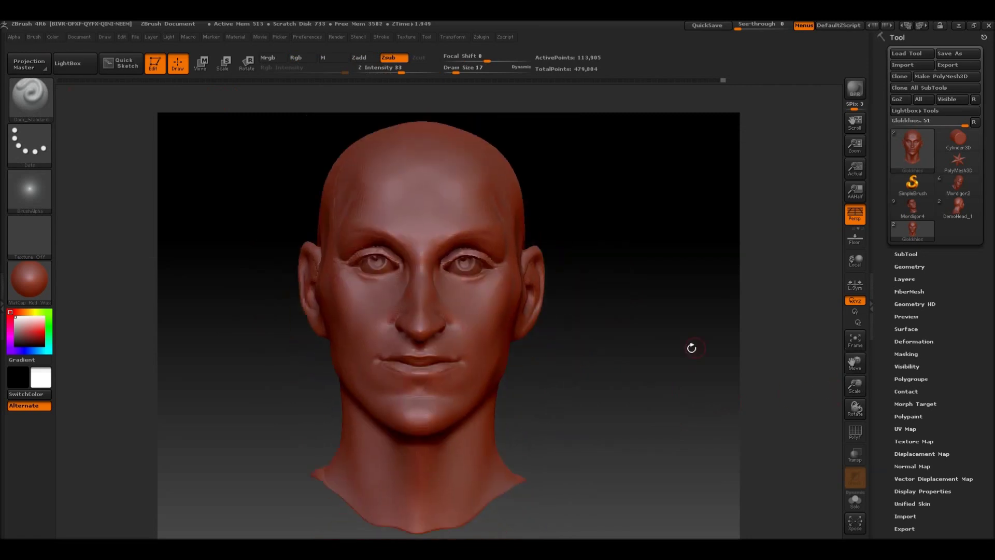
- Nudge the eyeballs within their sockets via the Move transpose Offset, then orbit to inspect
drag(667, 375, 604, 418)
key(w)
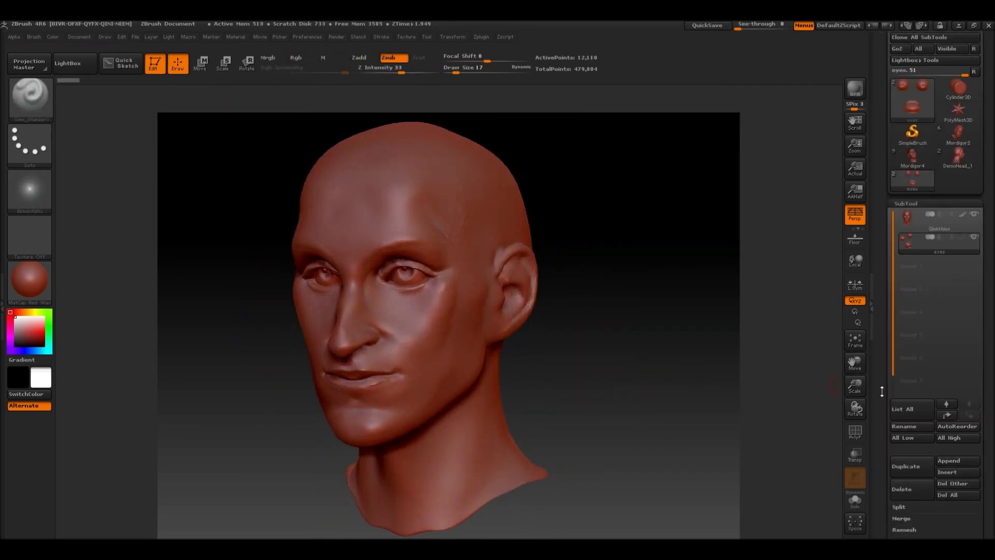
drag(939, 303, 972, 302)
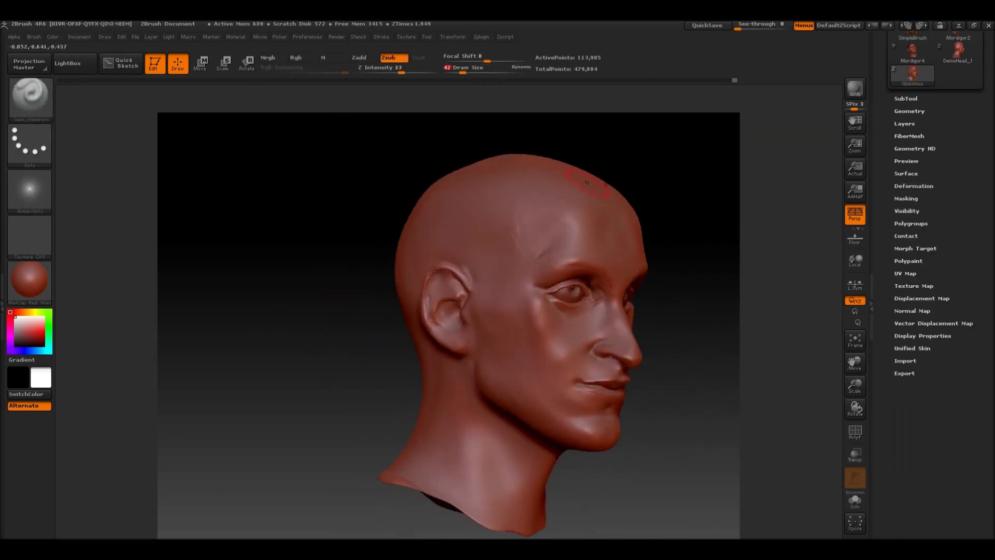
drag(613, 377, 647, 394)
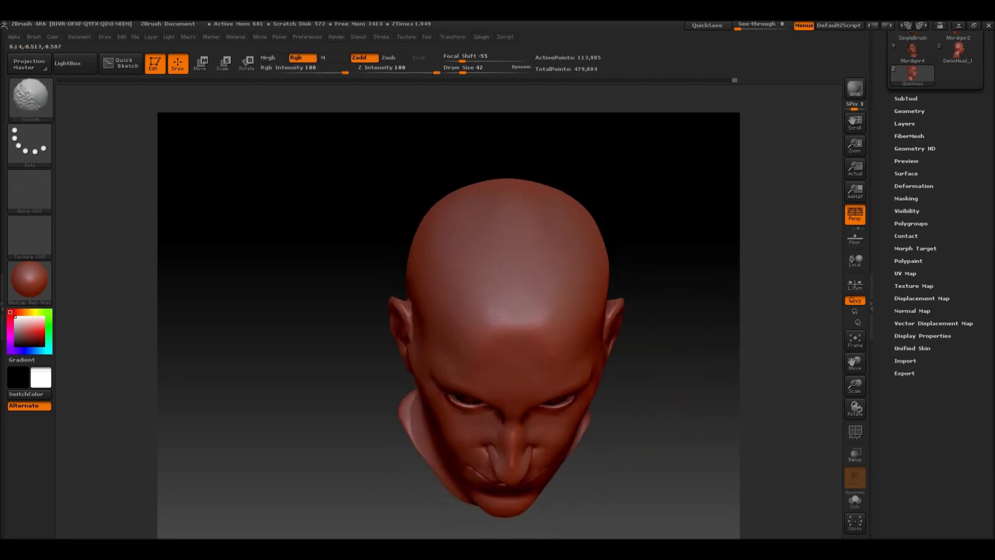
- Delete the head's higher subdivision levels and divide it back to SDiv 2
drag(393, 518, 285, 517)
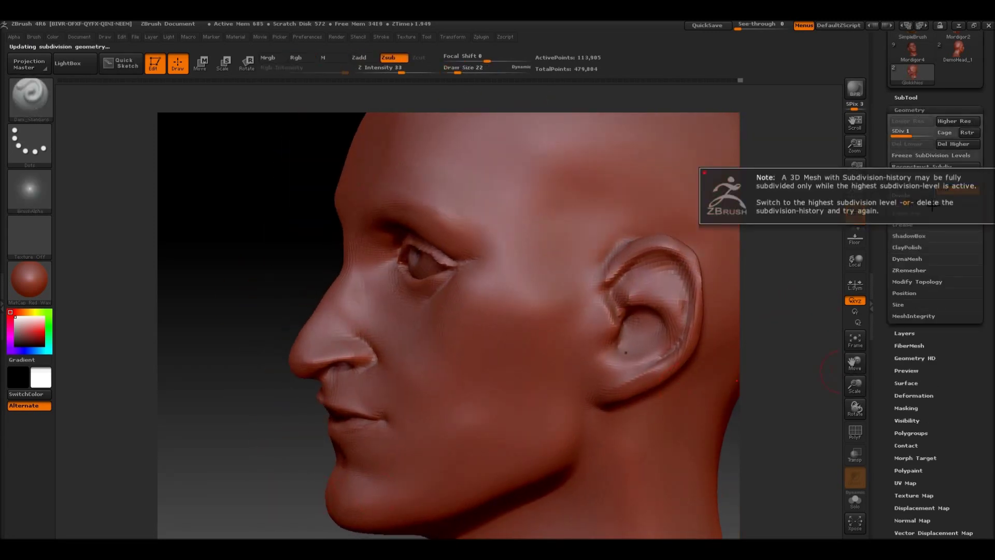
click(959, 143)
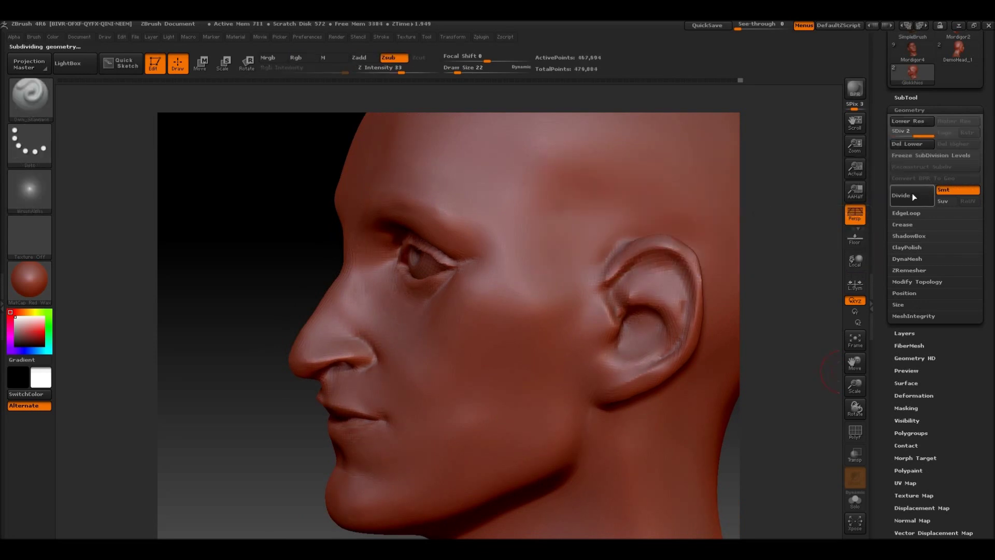
click(914, 196)
drag(290, 311, 466, 74)
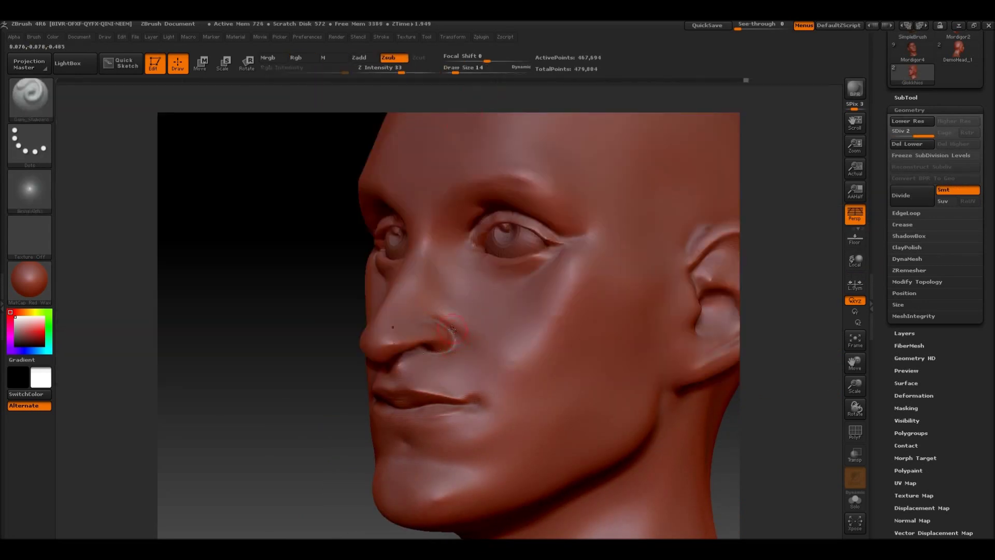
drag(452, 335, 530, 386)
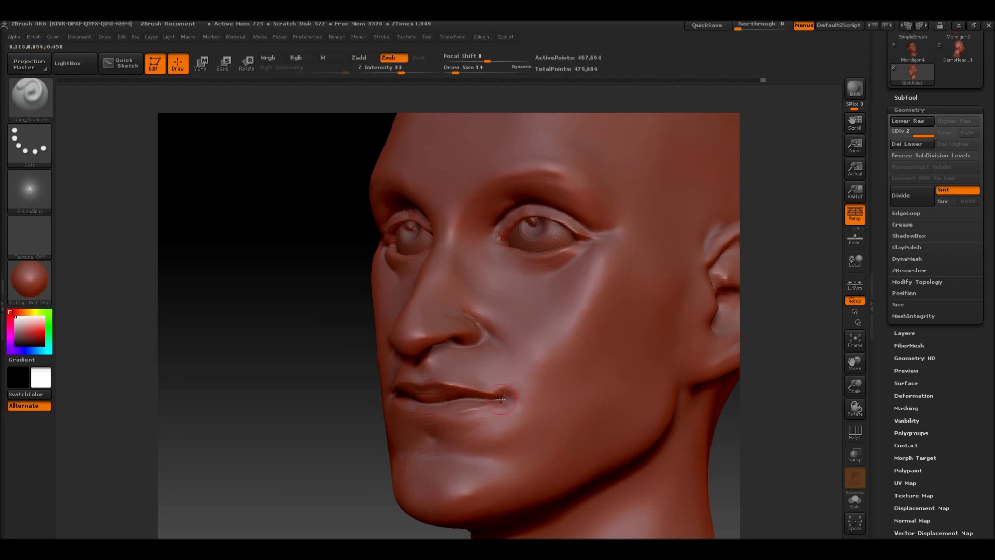
- Refine the eyes, lips and cheeks with ClayBuildup and Pinch at SDiv 2
key(b)
key(c)
key(b)
mouse_move(431, 405)
mouse_down()
mouse_move(411, 324)
mouse_move(249, 404)
mouse_move(376, 378)
mouse_move(275, 503)
mouse_move(290, 477)
mouse_move(271, 435)
mouse_move(237, 455)
mouse_move(808, 321)
mouse_up()
key(b)
key(s)
key(t)
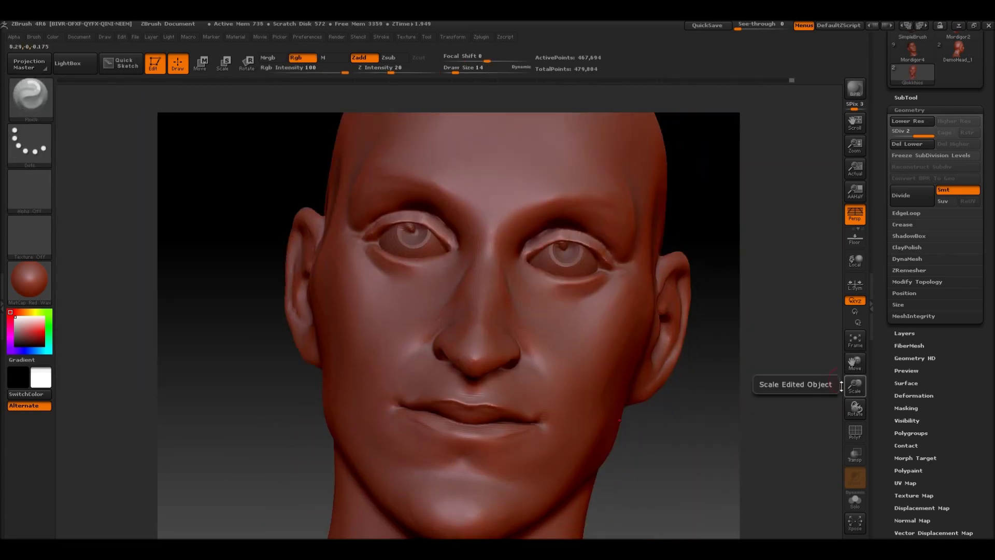
mouse_move(674, 404)
mouse_down()
mouse_move(739, 413)
mouse_move(686, 411)
mouse_move(648, 363)
mouse_up()
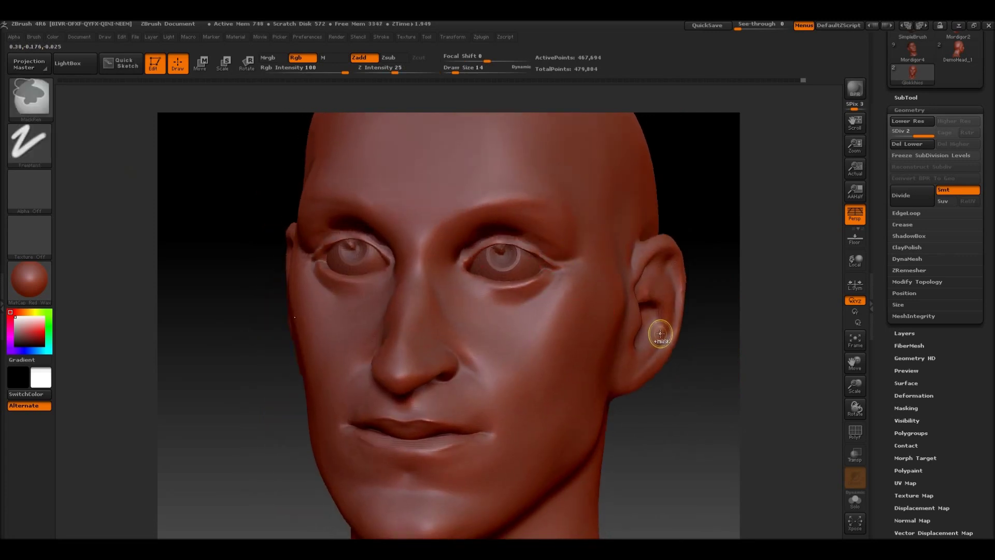
- Redo a step, divide the head to SDiv 3, then return to SDiv 2
click(797, 80)
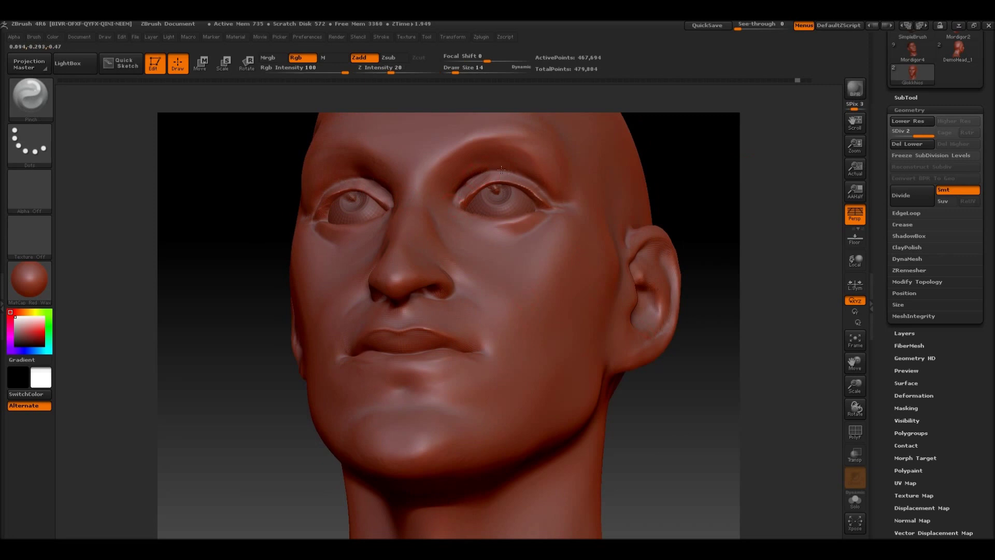
key(ctrl+d)
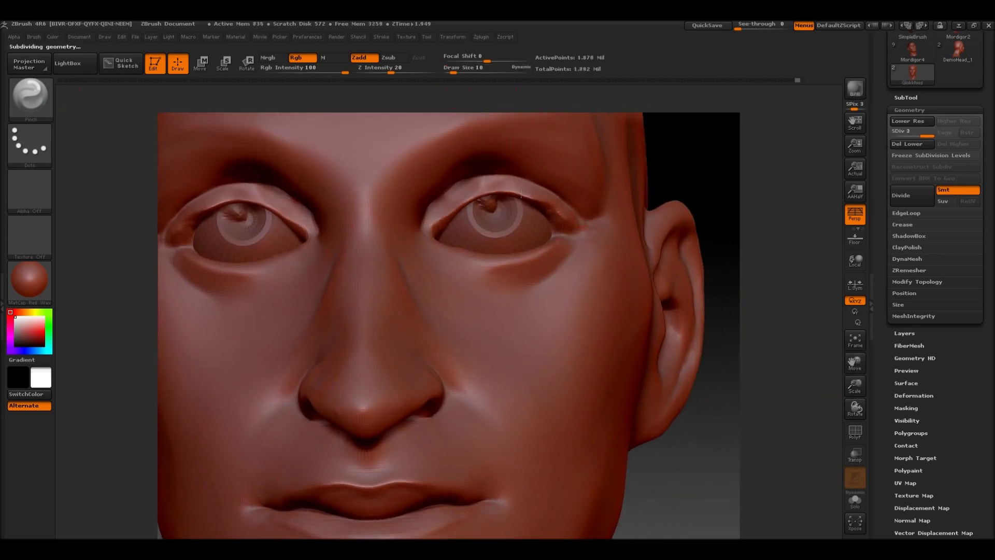
click(912, 121)
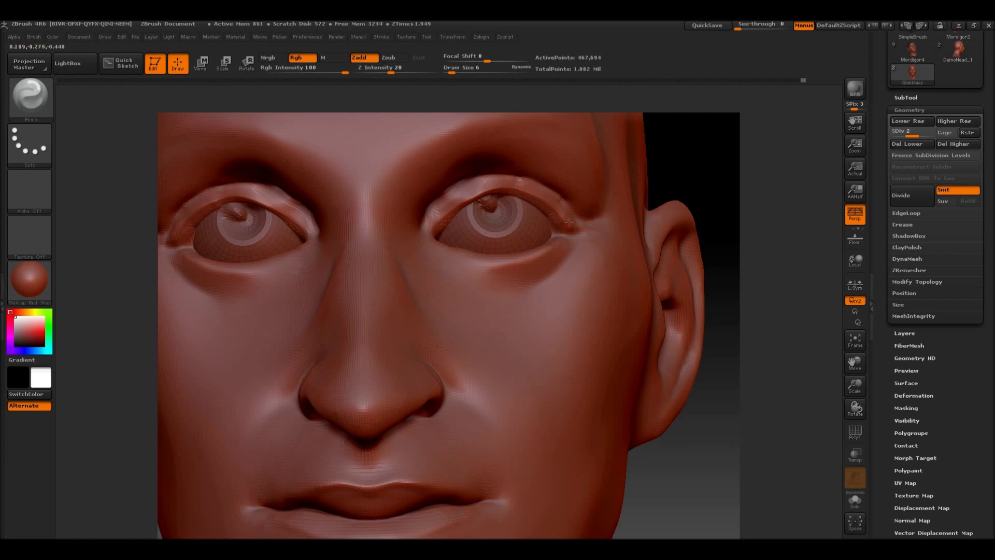
- Reshape and smooth the skin above the eyes with the Move brush
key(b)
key(m)
key(v)
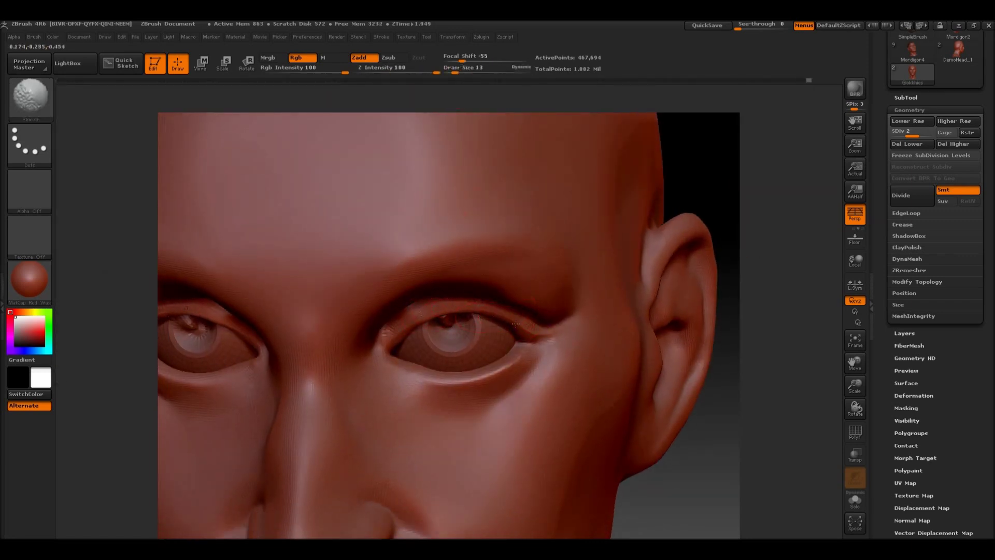
drag(494, 313, 539, 147)
drag(725, 331, 715, 402)
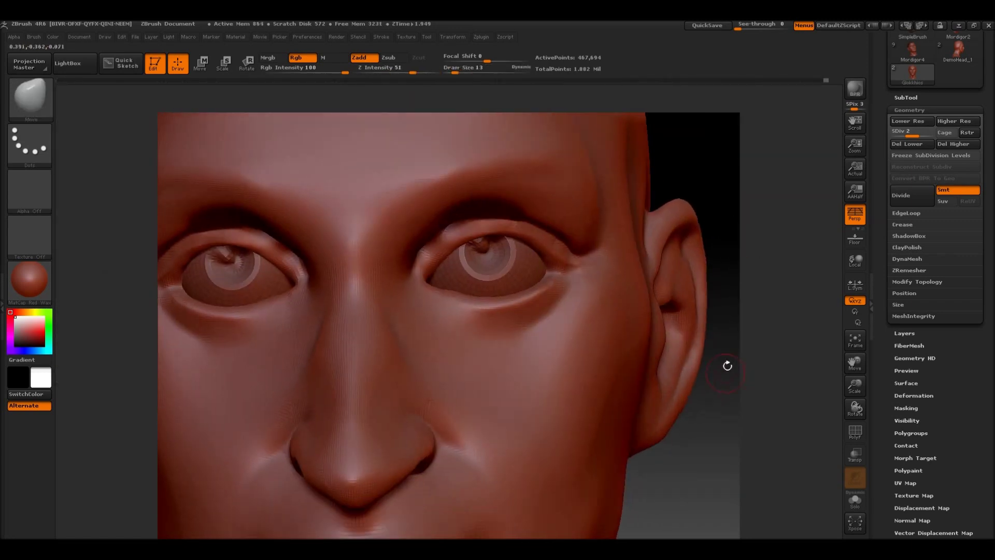
- Carve and tighten brow creases with Dam_Standard and Pinch
key(b)
key(d)
key(s)
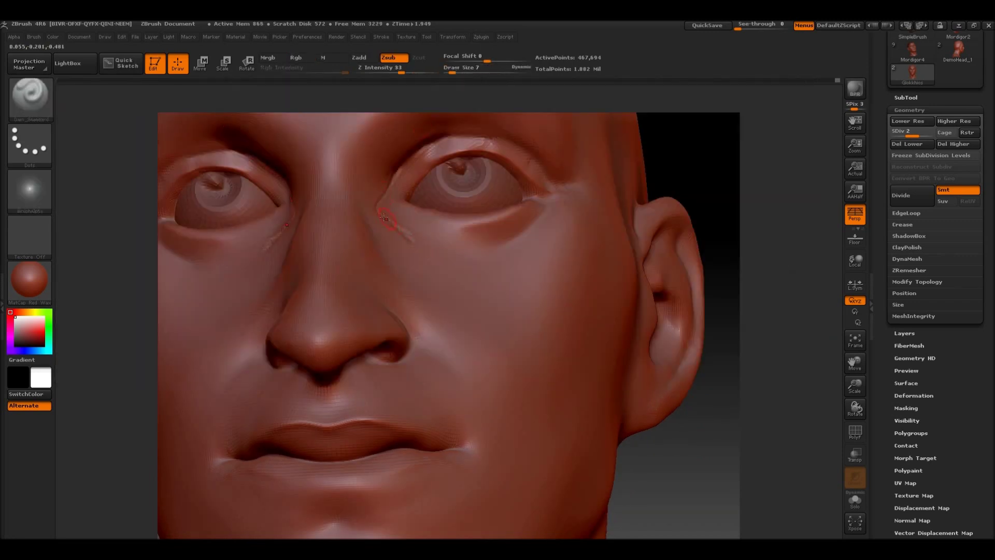
drag(726, 361, 436, 177)
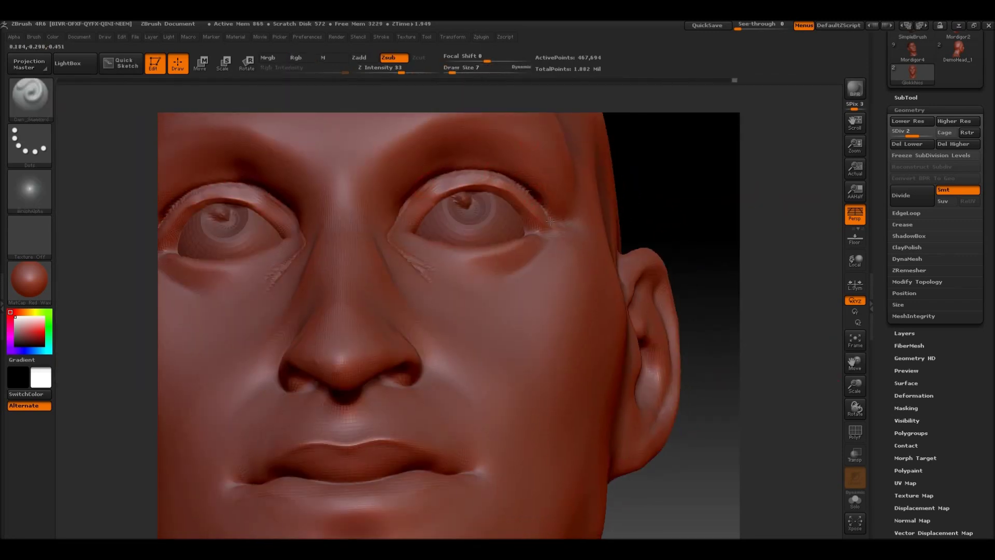
key(b)
key(p)
key(i)
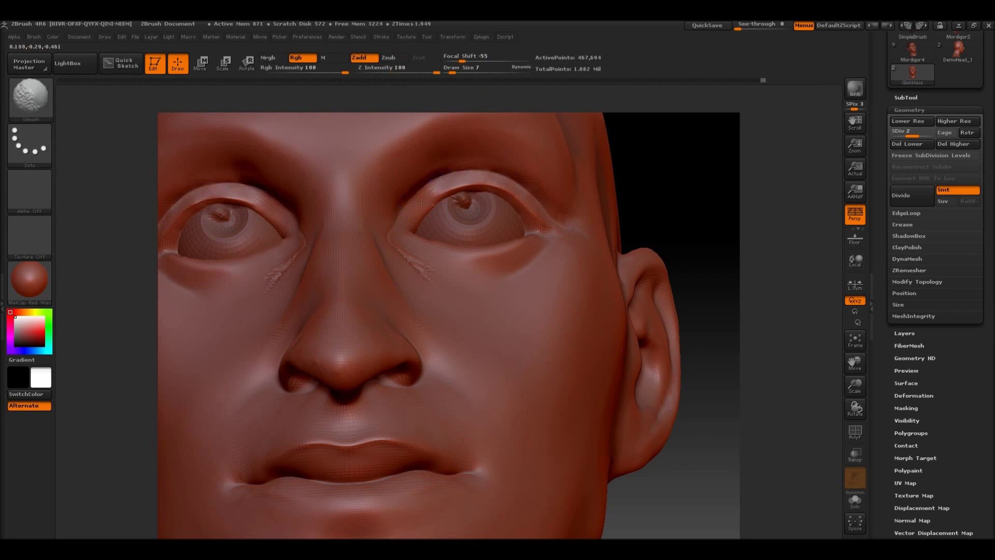
drag(513, 206, 390, 333)
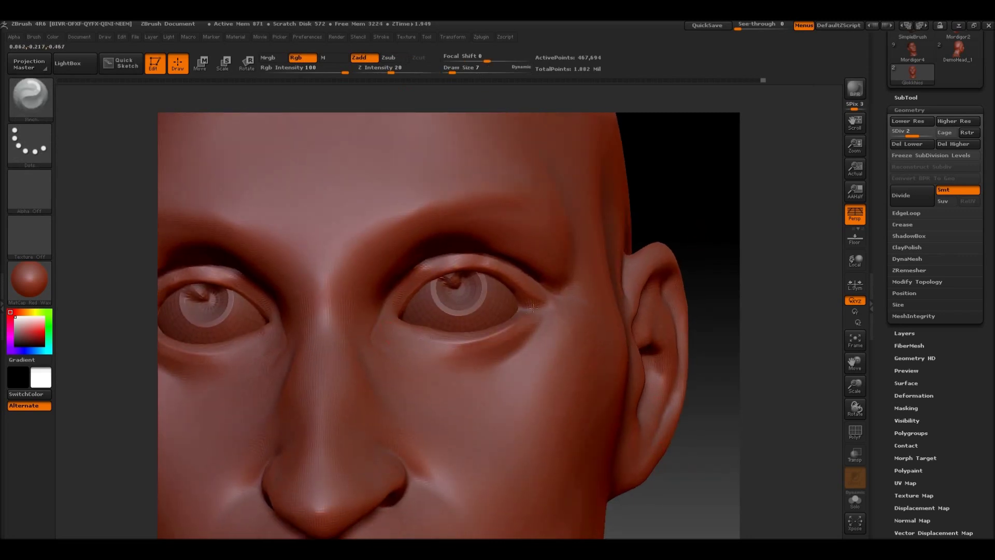
drag(527, 311, 518, 267)
- Refine the nose bridge sides with Dam_Standard, ClayBuildup and Pinch
key(b)
key(d)
key(s)
key(b)
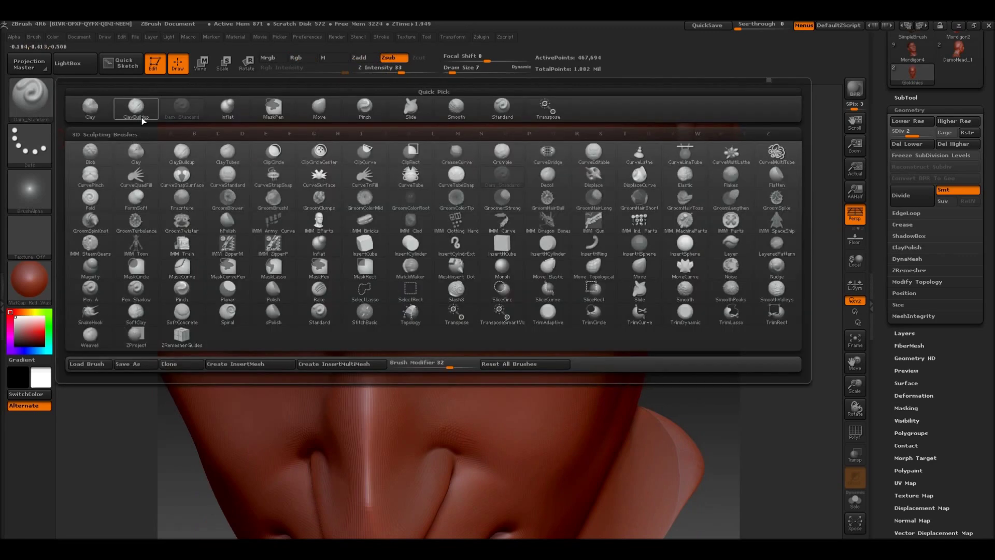
key(c)
key(b)
- Shift the under-eye folds with Move, then return to Dam_Standard
key(b)
key(p)
key(i)
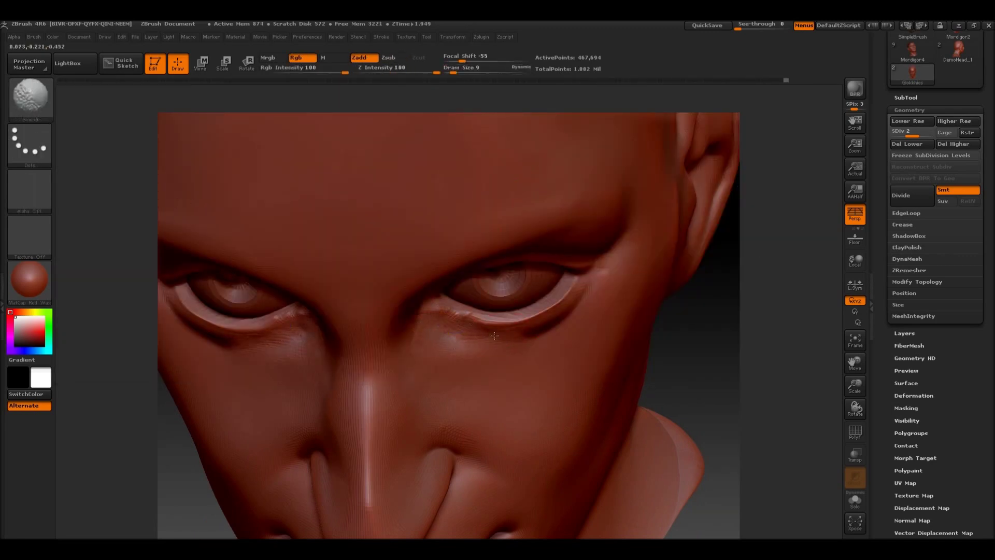
drag(482, 341, 450, 237)
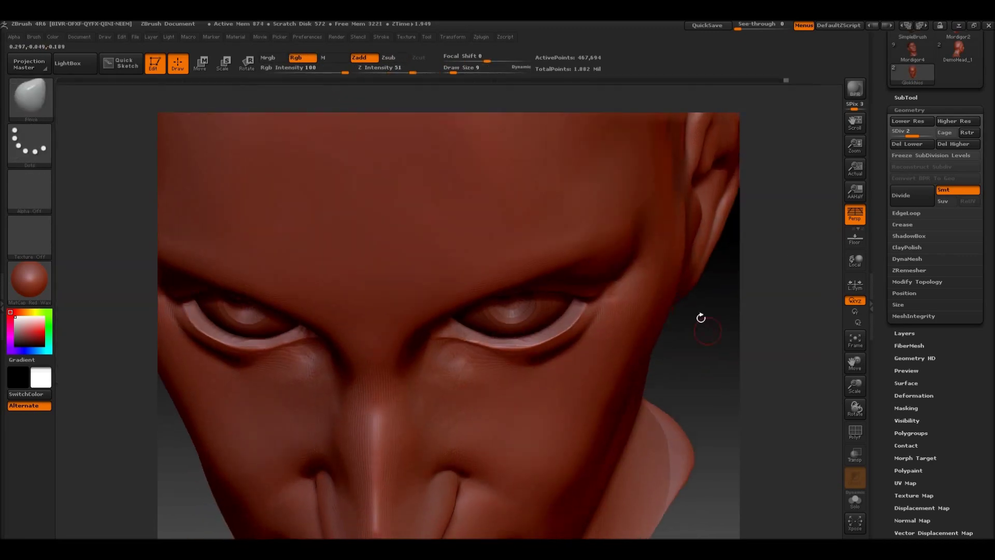
mouse_move(699, 317)
mouse_down()
mouse_move(720, 326)
mouse_move(425, 348)
mouse_move(222, 154)
mouse_up()
key(b)
key(m)
key(v)
key(b)
key(d)
key(s)
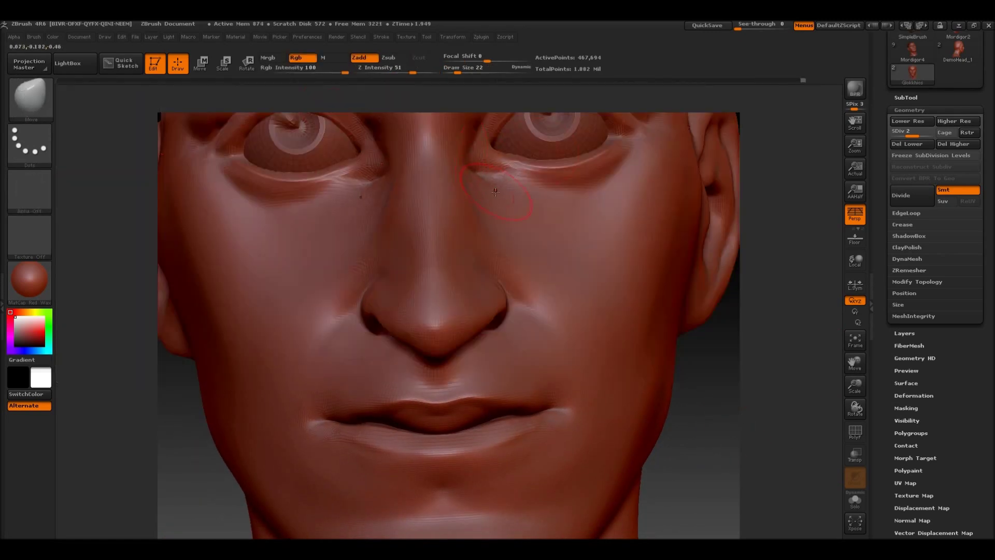
- Orbit and zoom around the head to inspect face, skull top, underside and profile
drag(496, 192, 420, 437)
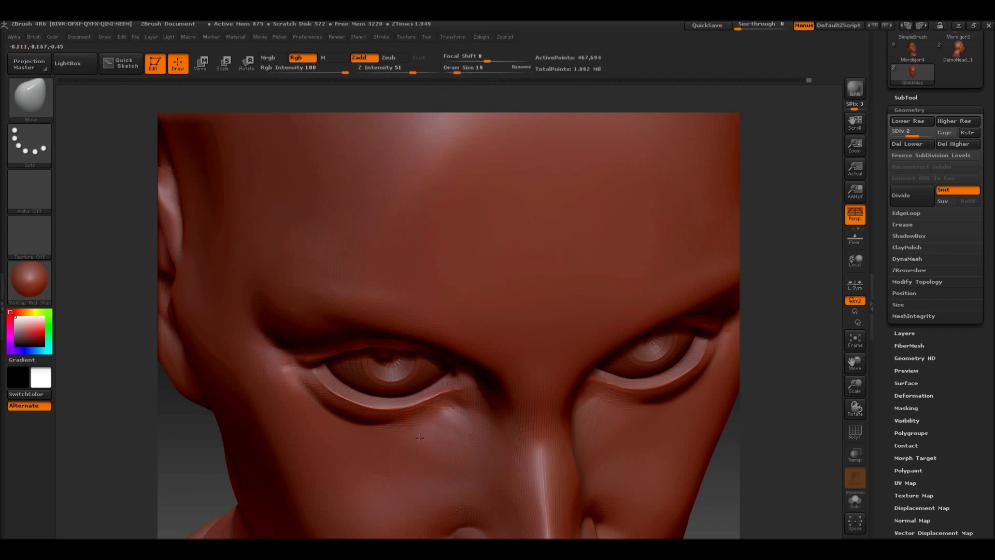
key(f)
mouse_move(782, 356)
mouse_down()
mouse_move(720, 449)
mouse_move(841, 352)
mouse_move(675, 307)
mouse_up()
mouse_move(613, 396)
mouse_down()
mouse_move(676, 407)
mouse_move(657, 434)
mouse_up()
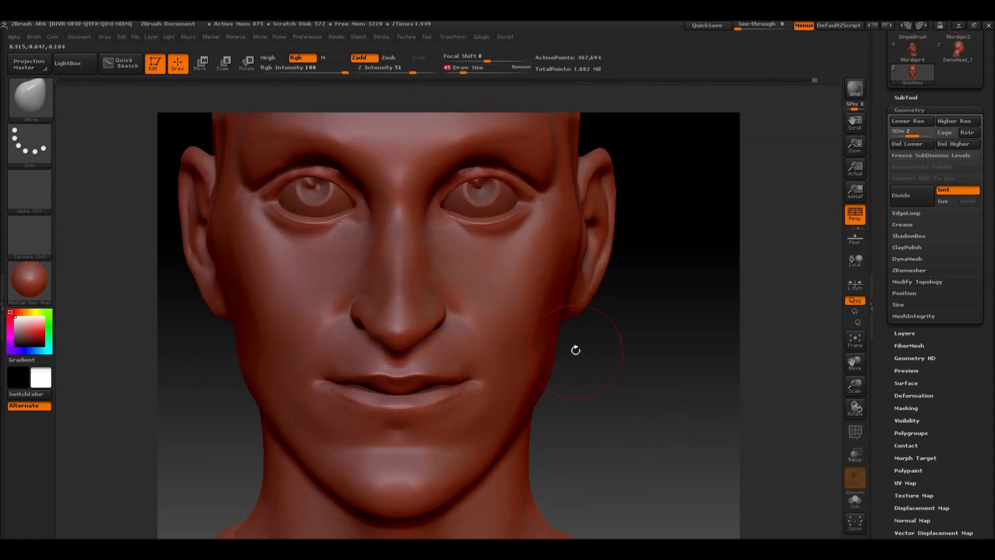
mouse_move(512, 374)
mouse_down()
mouse_move(372, 388)
mouse_move(611, 389)
mouse_move(600, 358)
mouse_move(470, 348)
mouse_up()
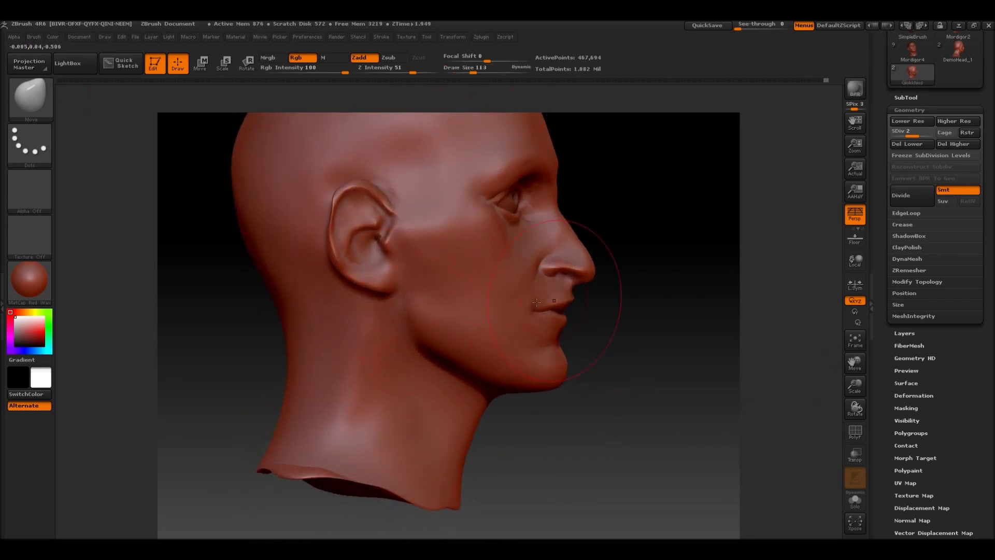
drag(401, 298, 686, 373)
drag(325, 315, 687, 364)
mouse_move(564, 186)
mouse_down()
mouse_move(435, 200)
mouse_move(682, 320)
mouse_move(659, 437)
mouse_move(511, 211)
mouse_move(564, 248)
mouse_up()
mouse_move(510, 214)
mouse_down()
mouse_move(651, 363)
mouse_move(617, 399)
mouse_move(474, 426)
mouse_up()
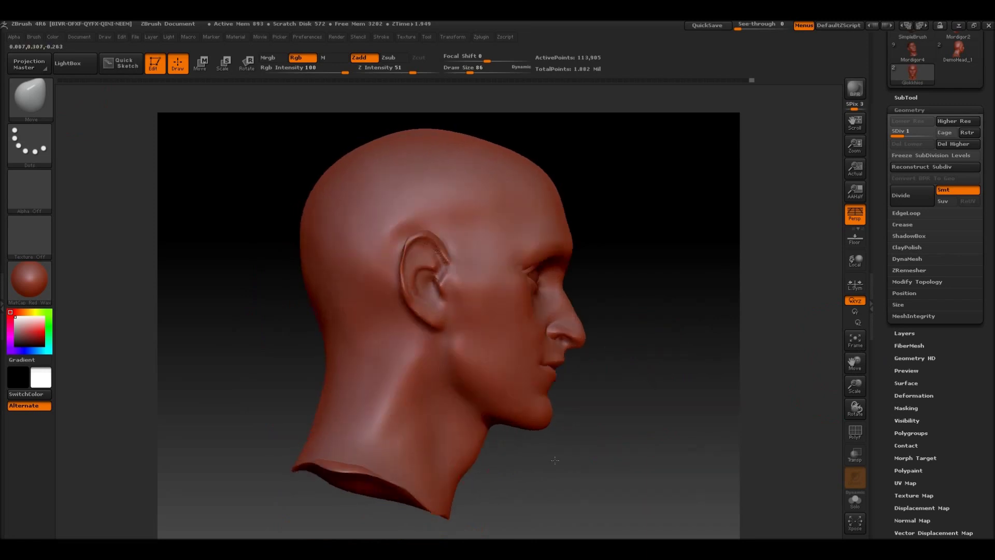
- Try a ClayBuildup stroke down the neck, then undo it
key(b)
key(c)
key(b)
drag(415, 357, 440, 485)
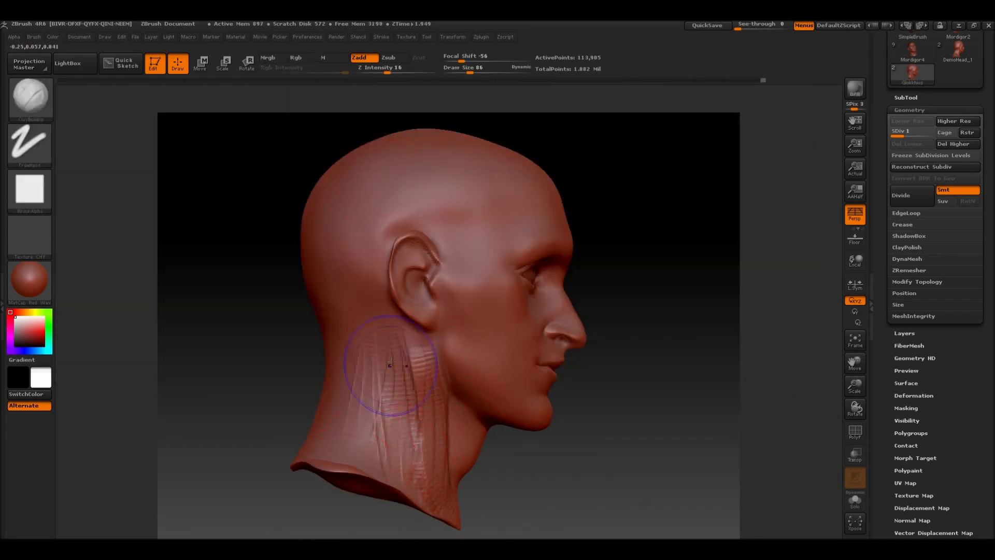
key(ctrl+z)
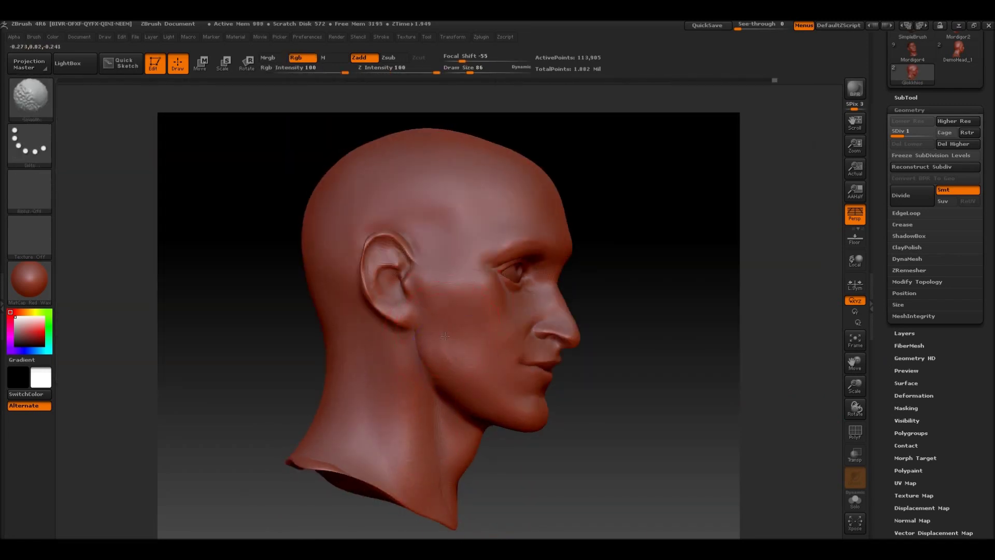
shift+drag(648, 358, 618, 363)
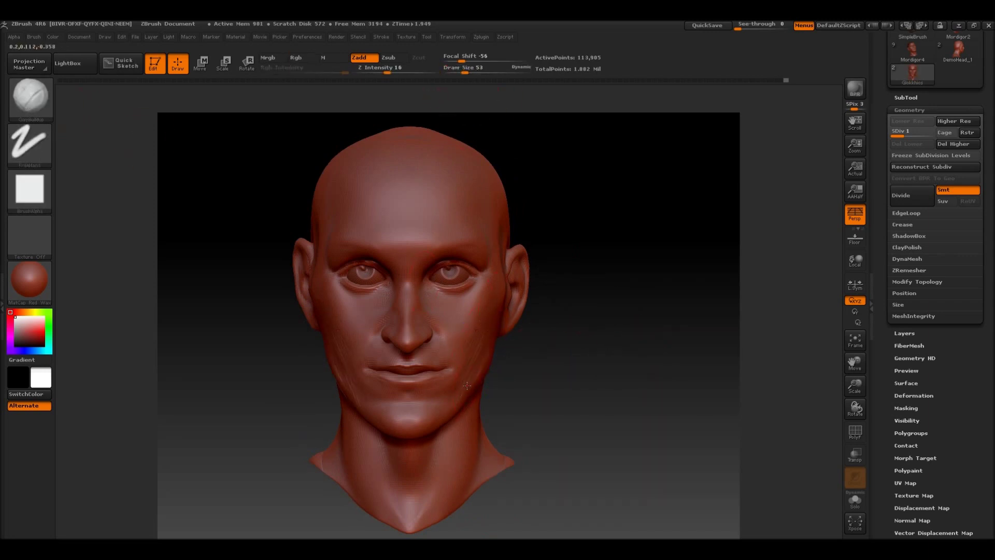
- Switch to Dam_Standard, check the back of the head, and undo the last change
key(b)
key(d)
key(s)
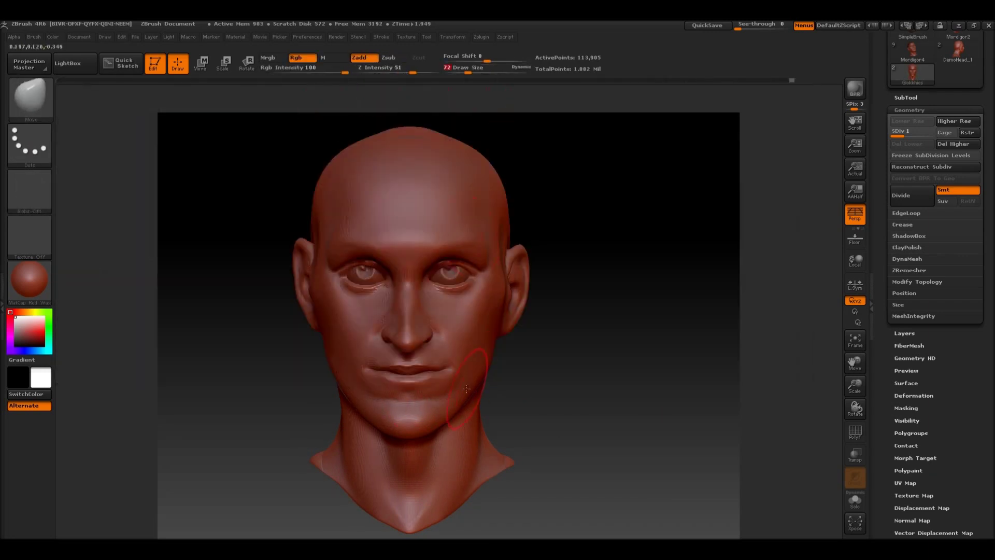
shift+drag(573, 381, 423, 402)
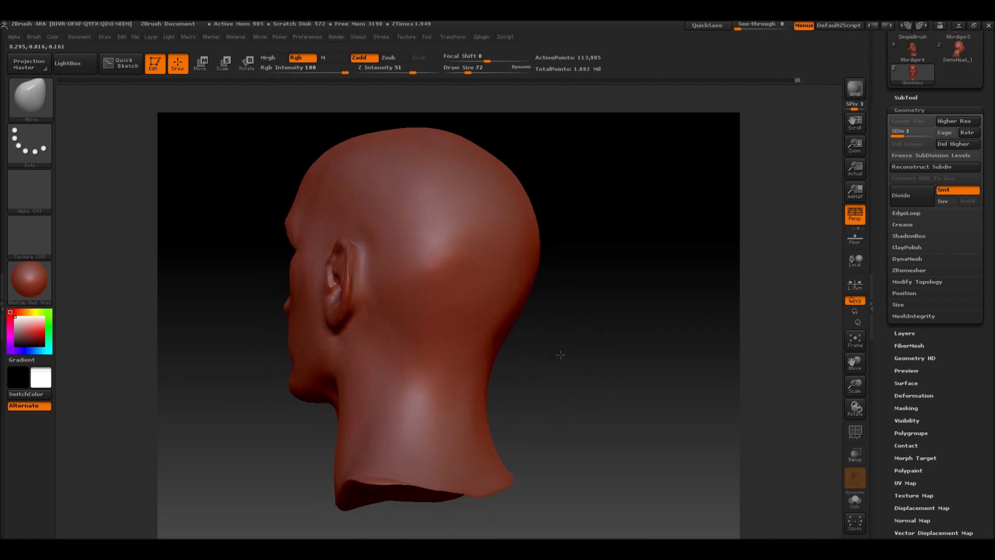
key(ctrl+z)
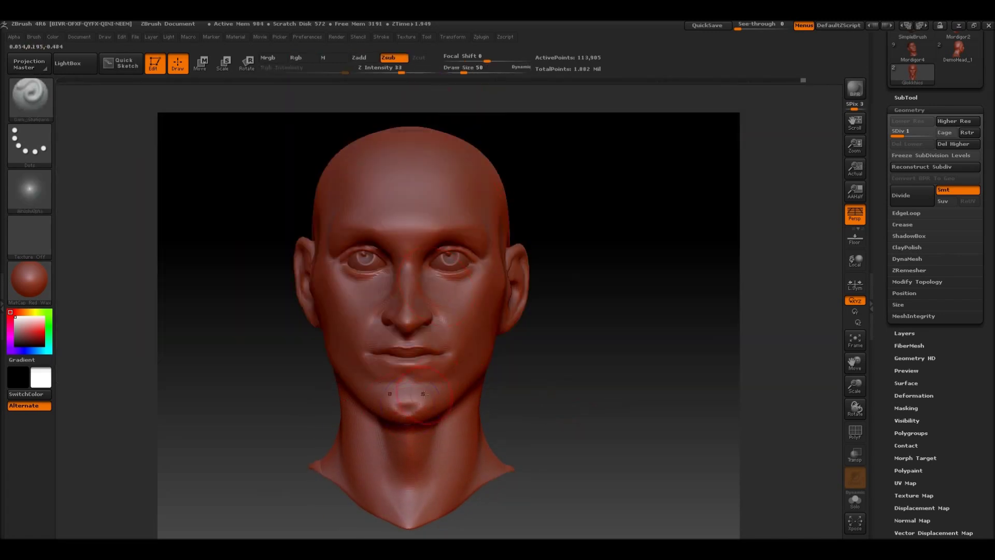
- Reshape the face surface with ClayBuildup and Move, redoing two earlier sculpt steps
key(b)
key(c)
key(b)
shift+drag(413, 411, 577, 367)
key(b)
key(m)
key(v)
key(ctrl+shift+z)
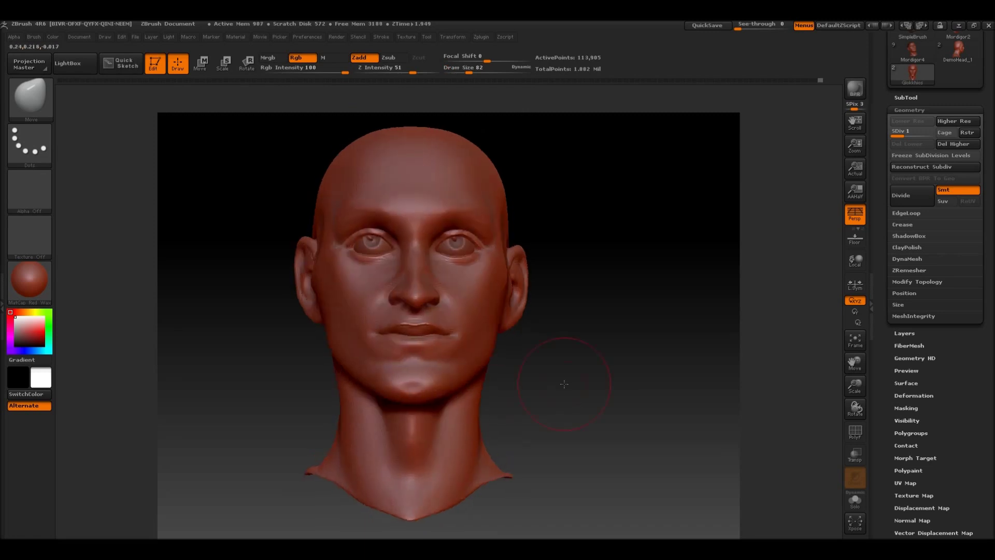
key(ctrl+shift+z)
key(ctrl+shift+z)
key(ctrl+shift+z)
drag(398, 388, 343, 262)
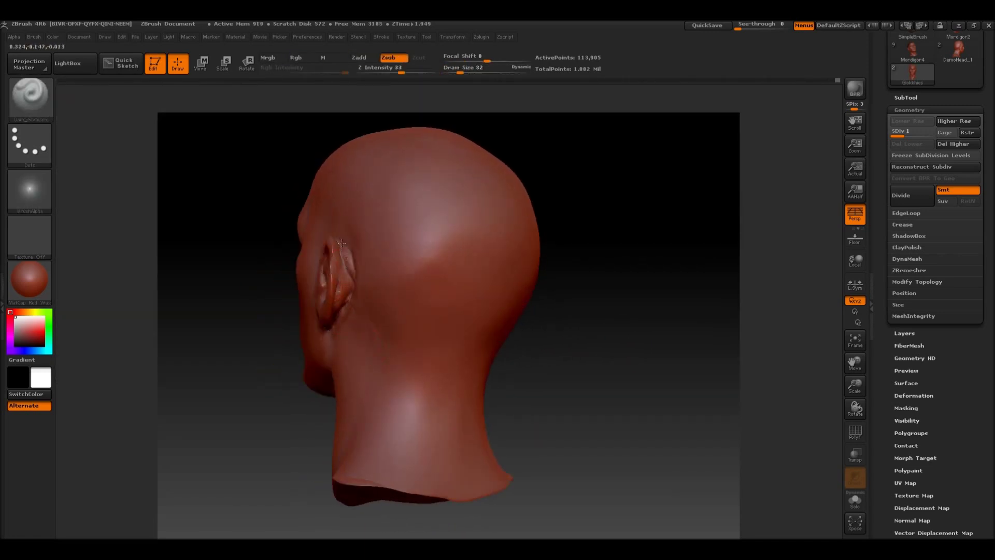
- Step back and forth through undo history while checking the head's left profile
key(ctrl+shift+z)
key(ctrl+shift+z)
key(ctrl+shift+z)
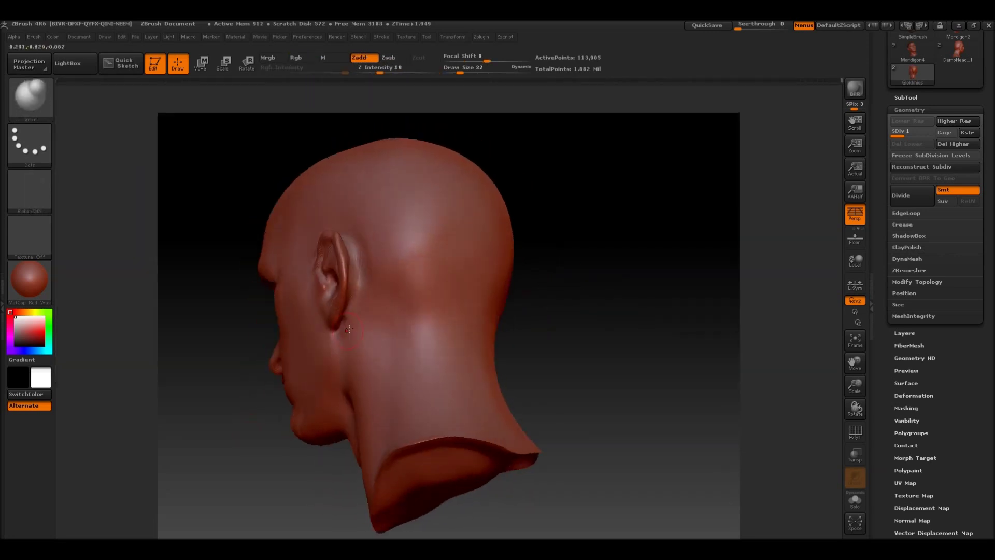
key(ctrl+z)
key(ctrl+shift+z)
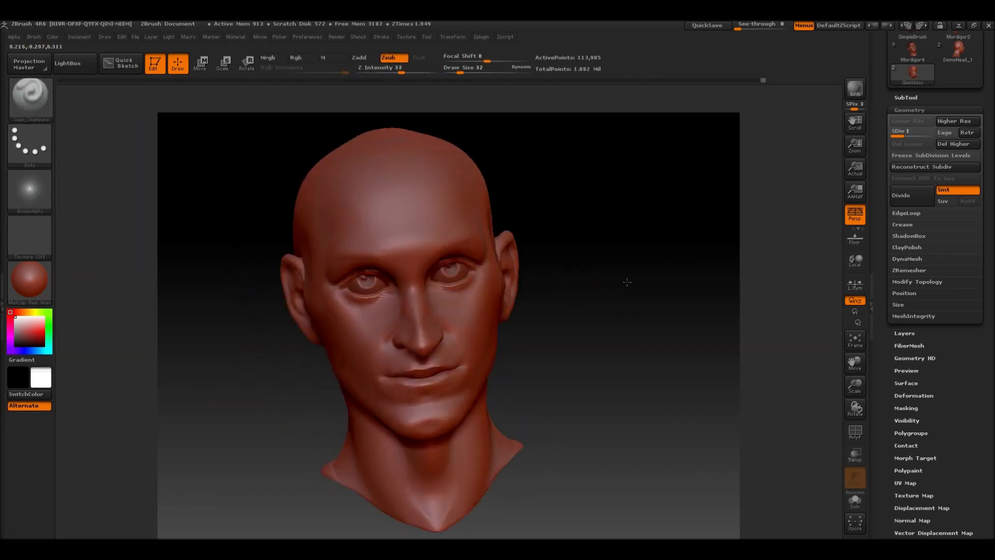
drag(835, 114, 418, 244)
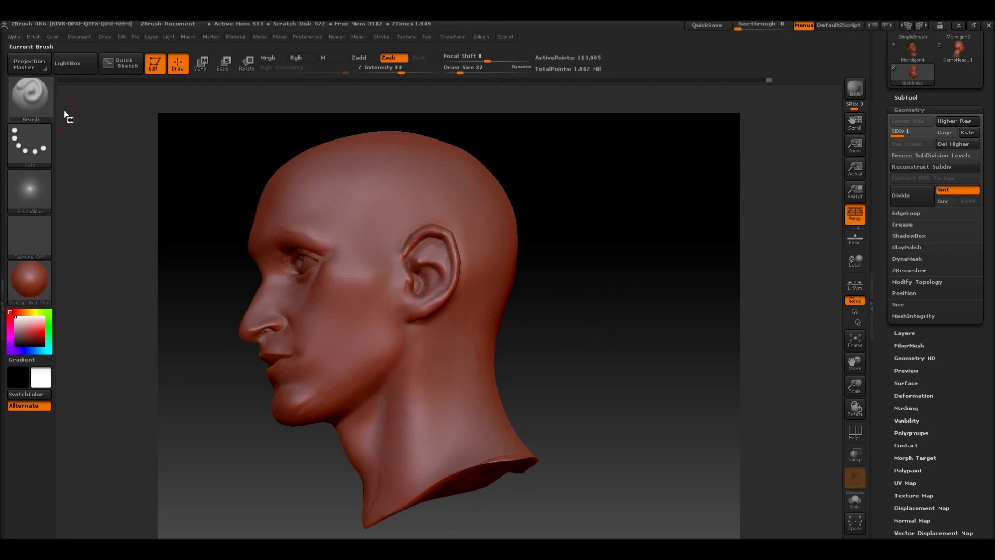
key(ctrl+z)
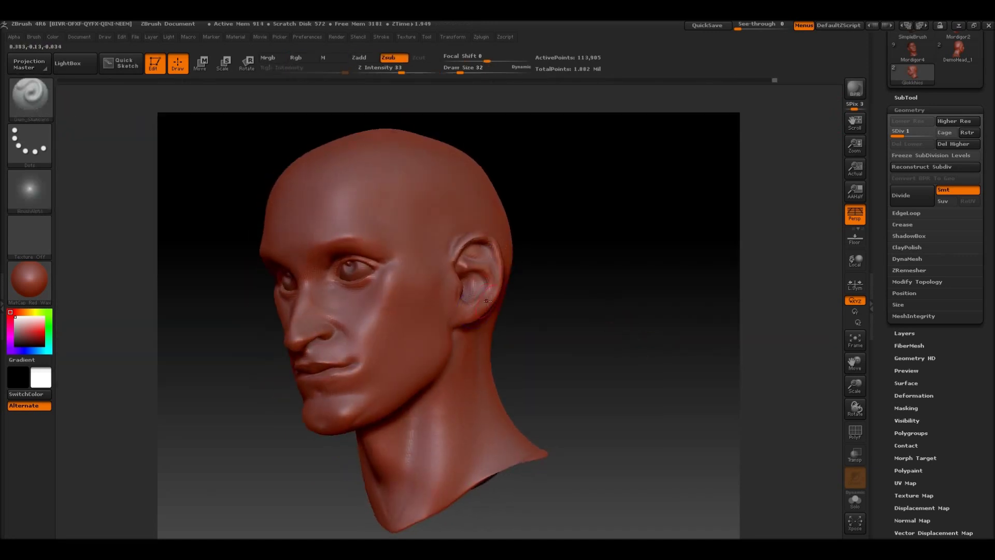
key(b)
key(ctrl+shift+z)
key(ctrl+shift+z)
- Build up and smooth clay strokes on the neck, checking front and left profile
key(b)
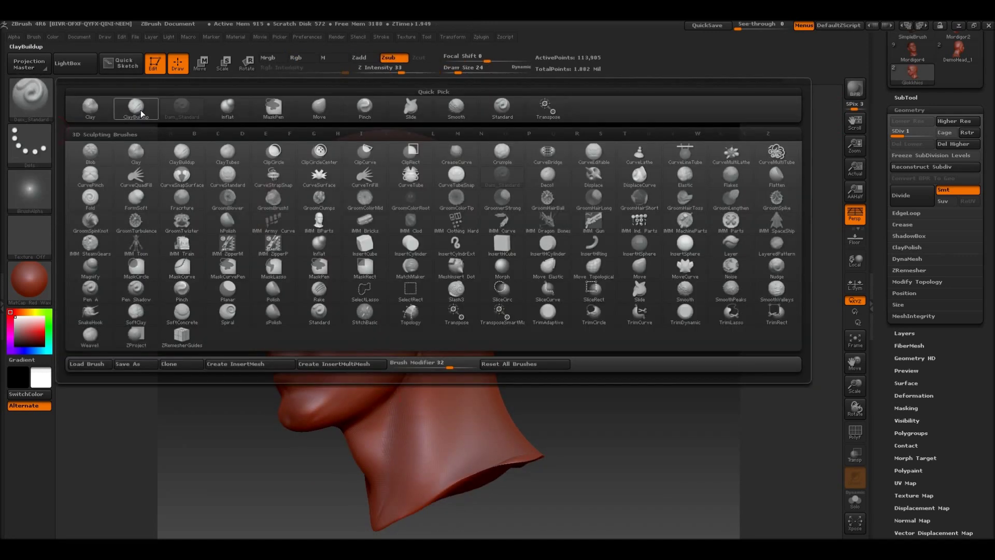
key(s)
key(t)
shift+drag(389, 393, 405, 446)
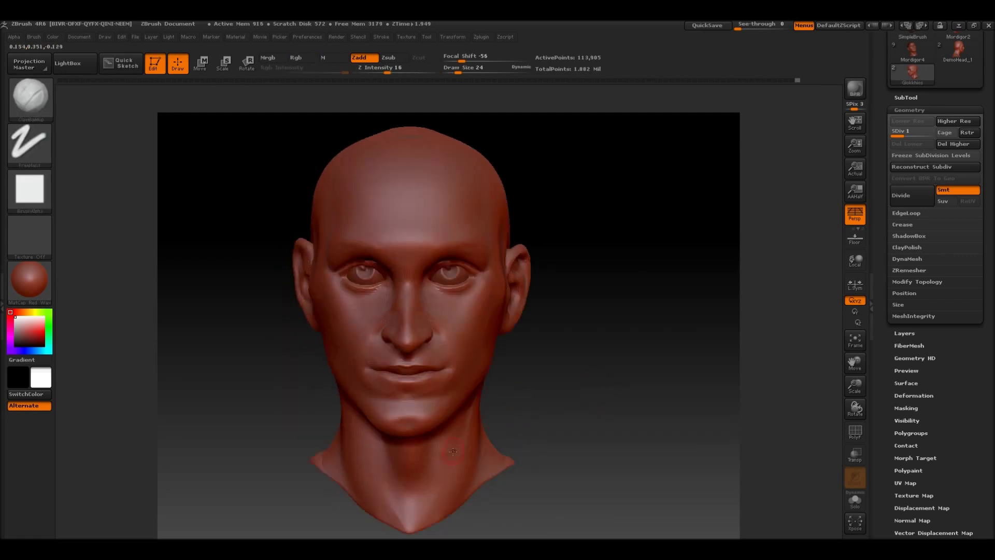
drag(458, 72, 464, 71)
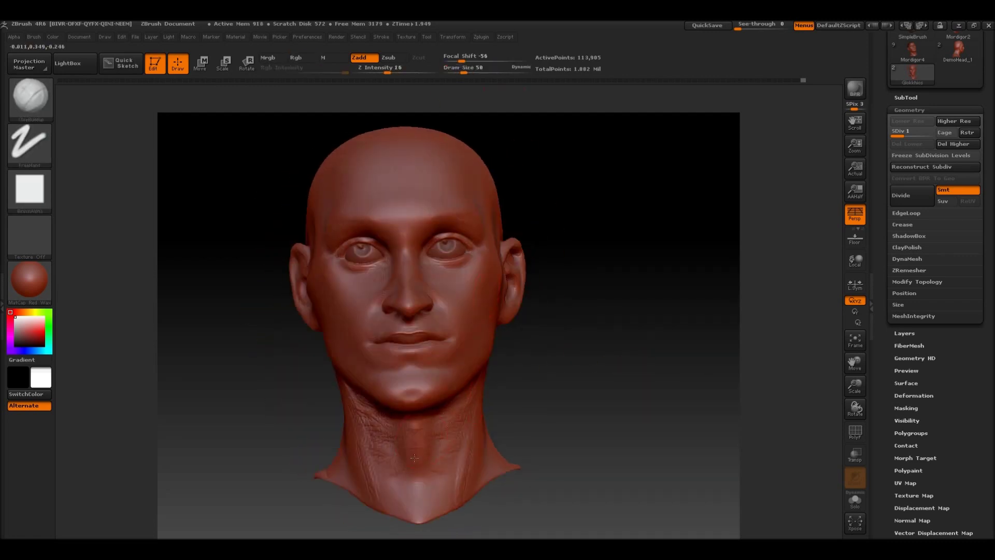
shift+drag(421, 485, 364, 434)
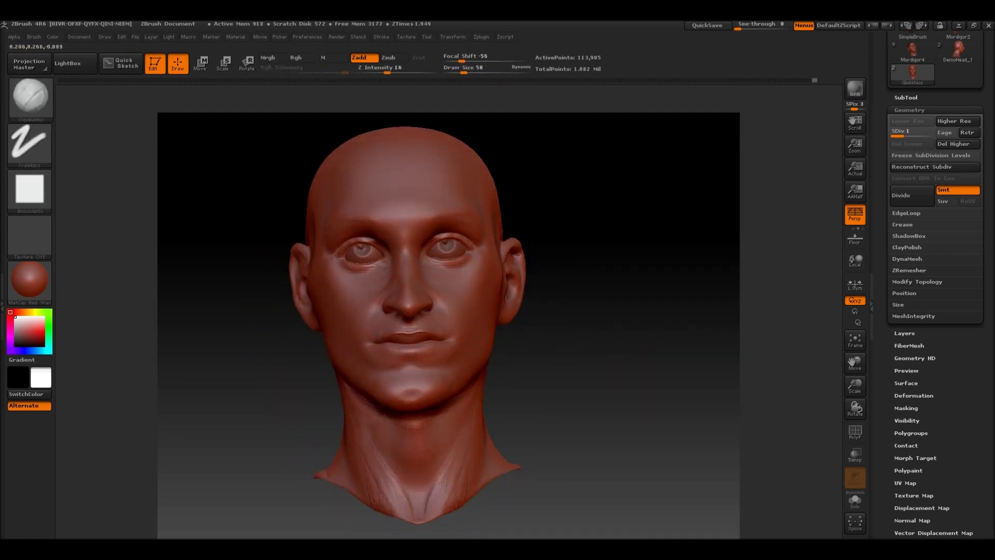
drag(472, 422, 396, 361)
- Switch to Dam_Standard and inspect the head from behind
key(b)
key(d)
key(s)
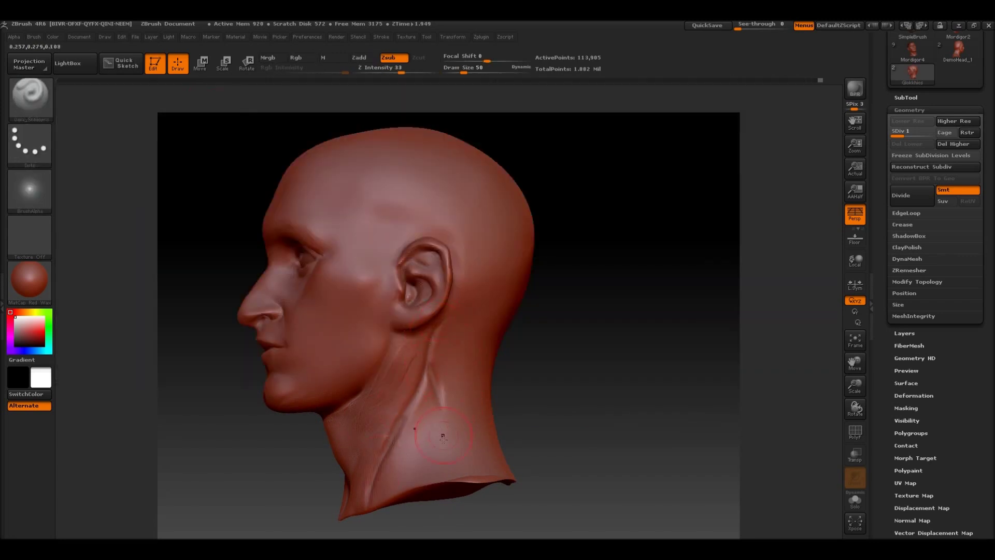
drag(379, 372, 548, 355)
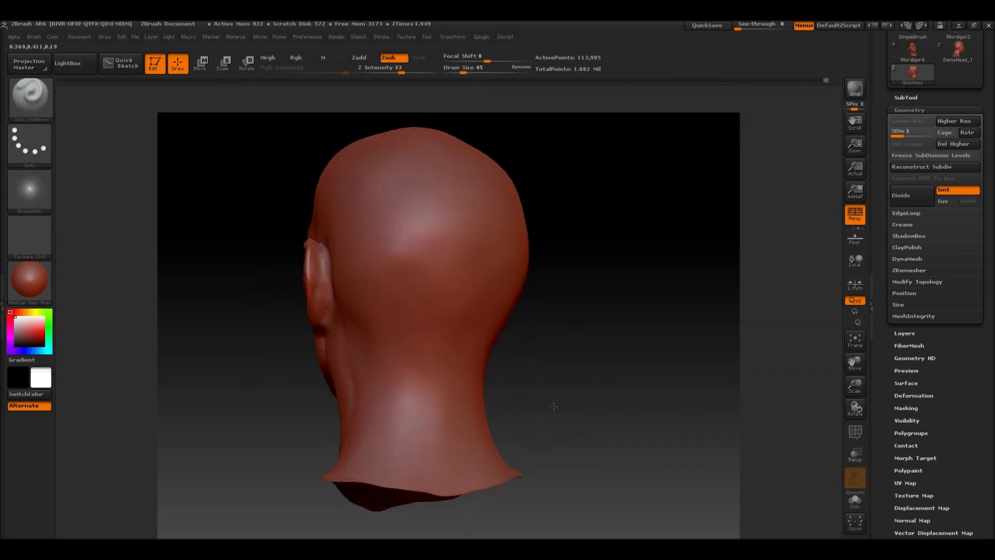
drag(543, 389, 573, 390)
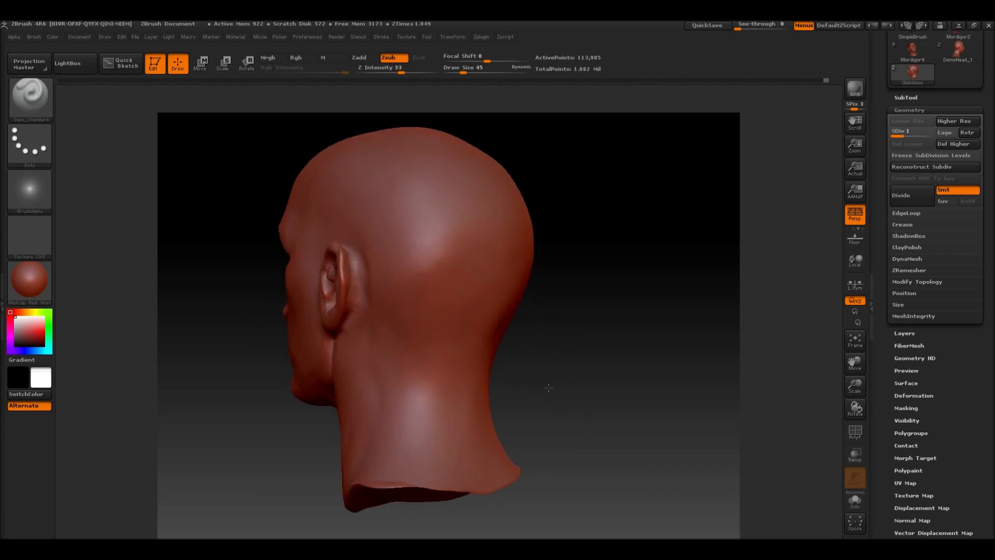
- Select the Move brush and turn the head through three-quarter, front and right profile
key(b)
click(328, 107)
mouse_move(560, 378)
mouse_down()
mouse_move(617, 378)
mouse_move(586, 378)
mouse_up()
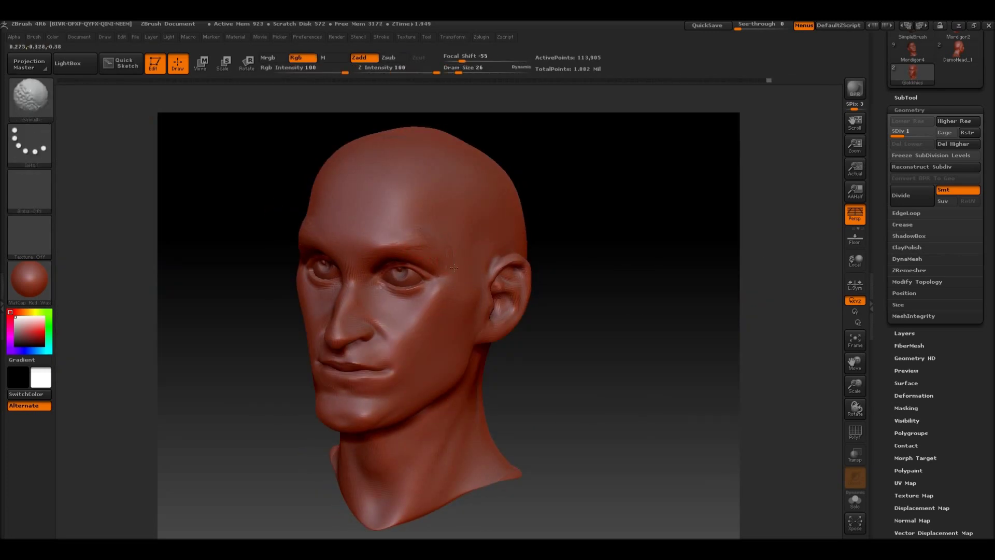
drag(606, 327, 641, 329)
mouse_move(419, 225)
mouse_down()
mouse_move(695, 396)
mouse_move(651, 393)
mouse_move(701, 366)
mouse_move(436, 259)
mouse_up()
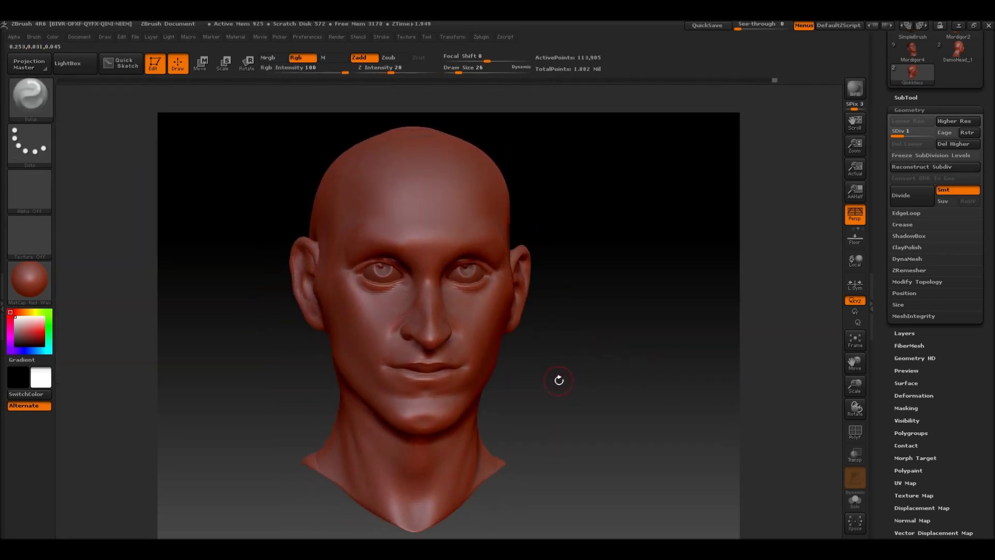
drag(581, 399, 582, 404)
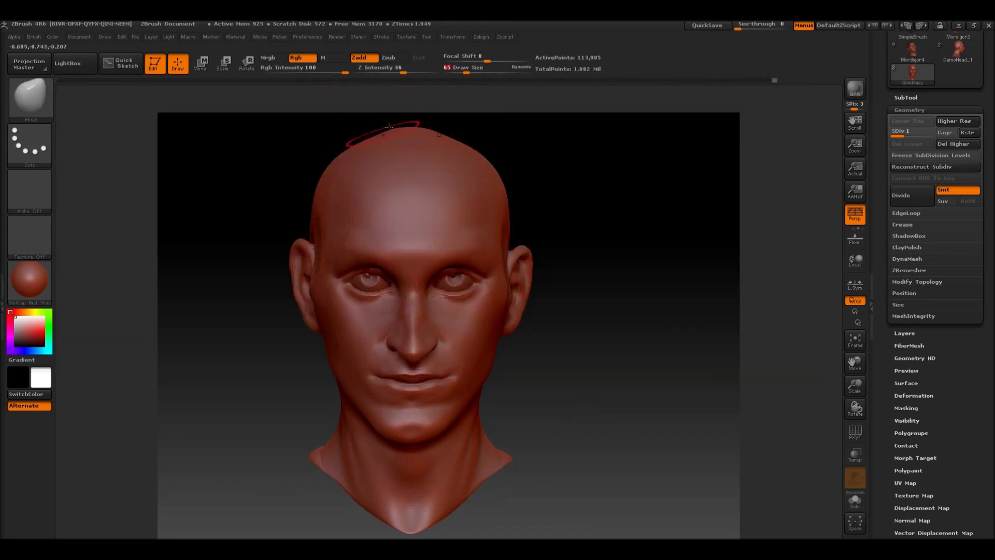
- Enlarge the Move brush, push the skull and face, and smooth behind the ear
mouse_move(596, 280)
mouse_down()
mouse_move(674, 277)
mouse_move(658, 348)
mouse_up()
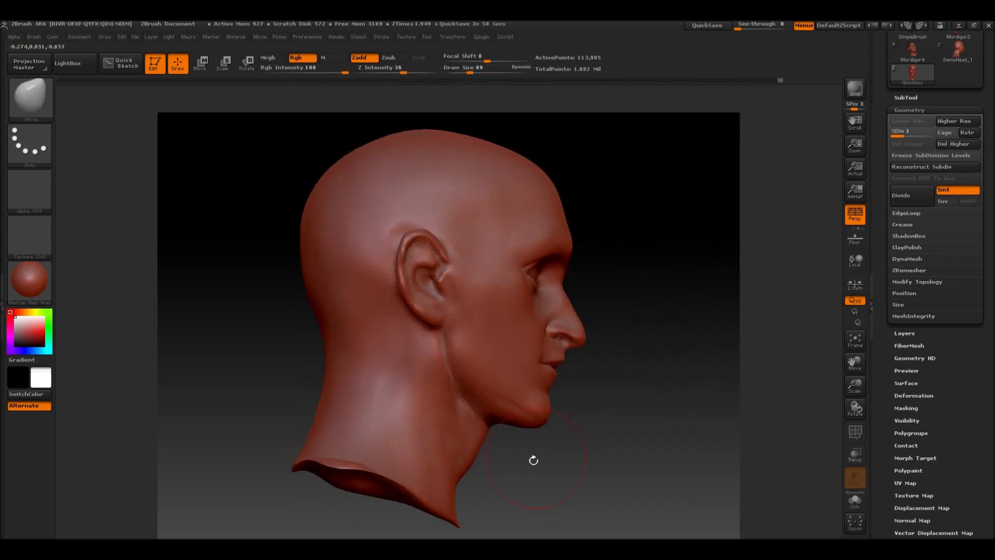
mouse_move(328, 396)
mouse_down()
mouse_move(414, 398)
mouse_move(332, 398)
mouse_up()
drag(470, 68, 477, 68)
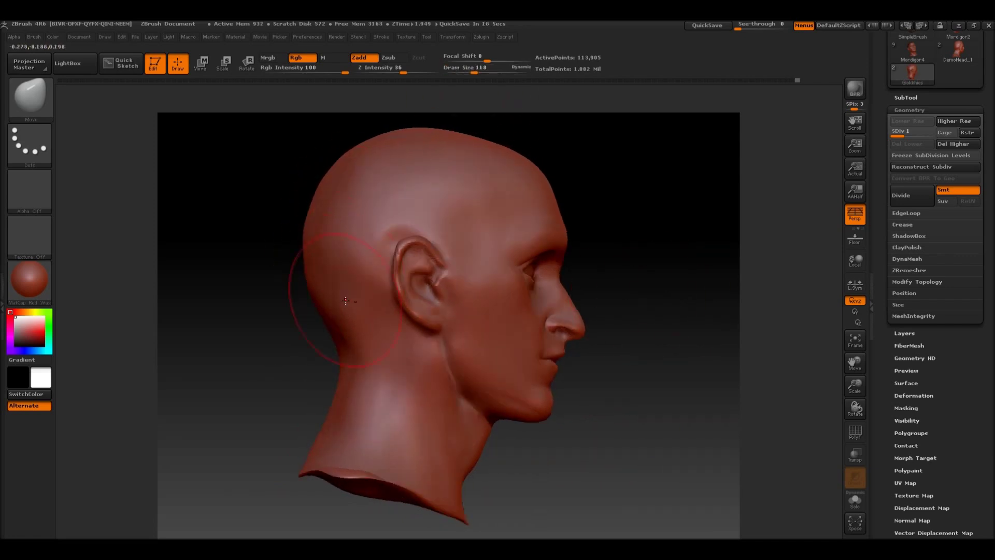
drag(650, 264, 344, 421)
mouse_move(236, 404)
mouse_down()
mouse_move(437, 344)
mouse_move(452, 402)
mouse_move(622, 366)
mouse_move(589, 435)
mouse_move(577, 414)
mouse_move(594, 391)
mouse_move(597, 426)
mouse_up()
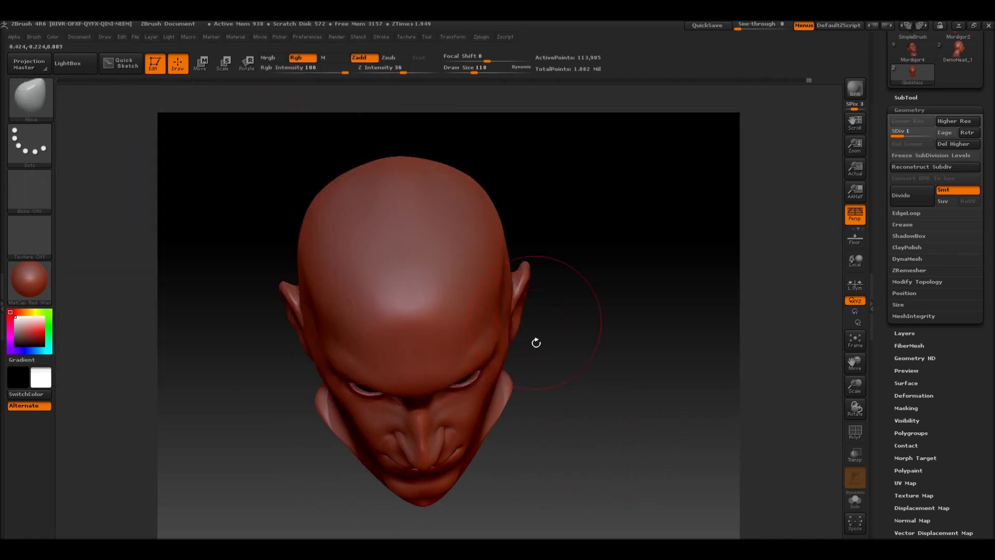
mouse_move(535, 342)
mouse_down()
mouse_move(861, 403)
mouse_move(654, 329)
mouse_move(423, 466)
mouse_move(482, 395)
mouse_up()
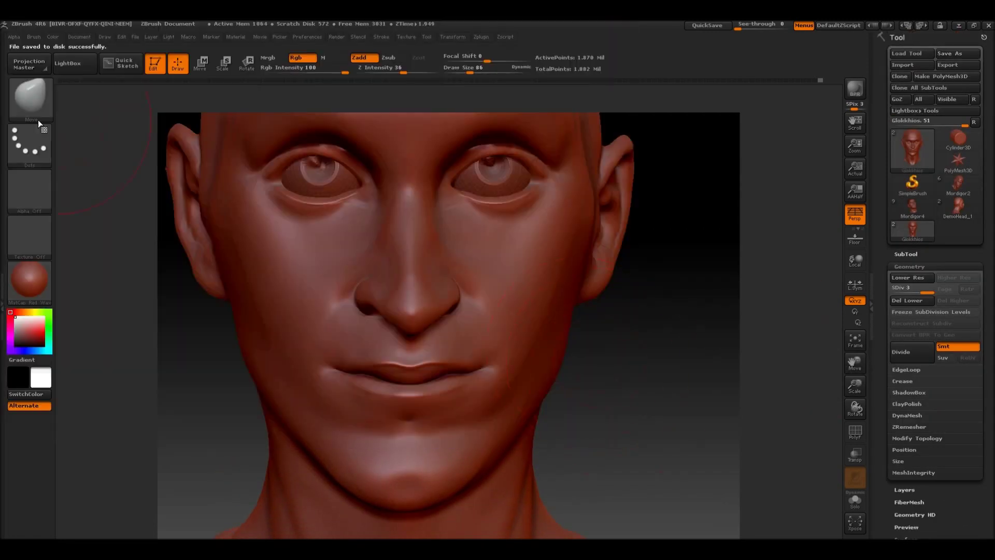
- Carve small face creases with Dam_Standard at SDiv 3, checking chin and profile
key(b)
key(d)
key(s)
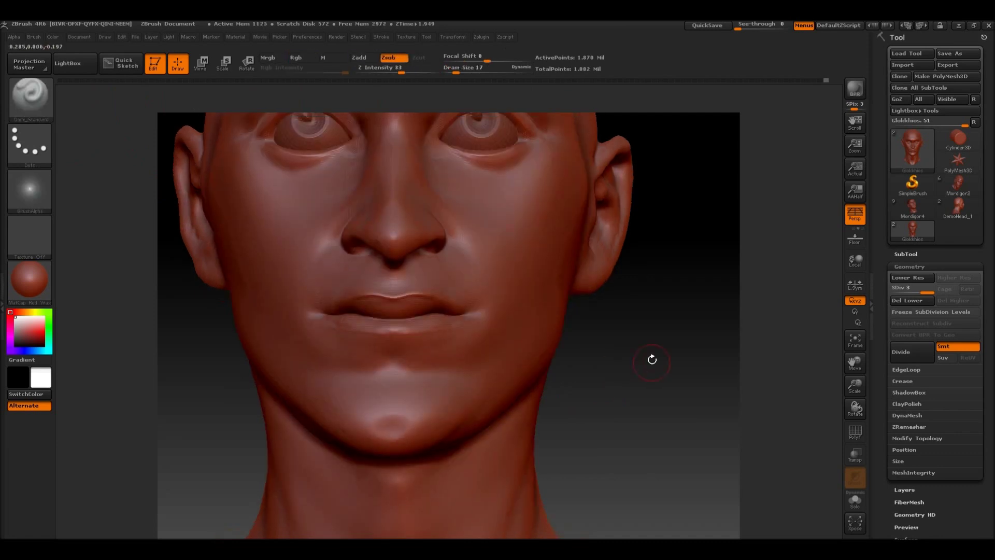
drag(664, 338, 623, 365)
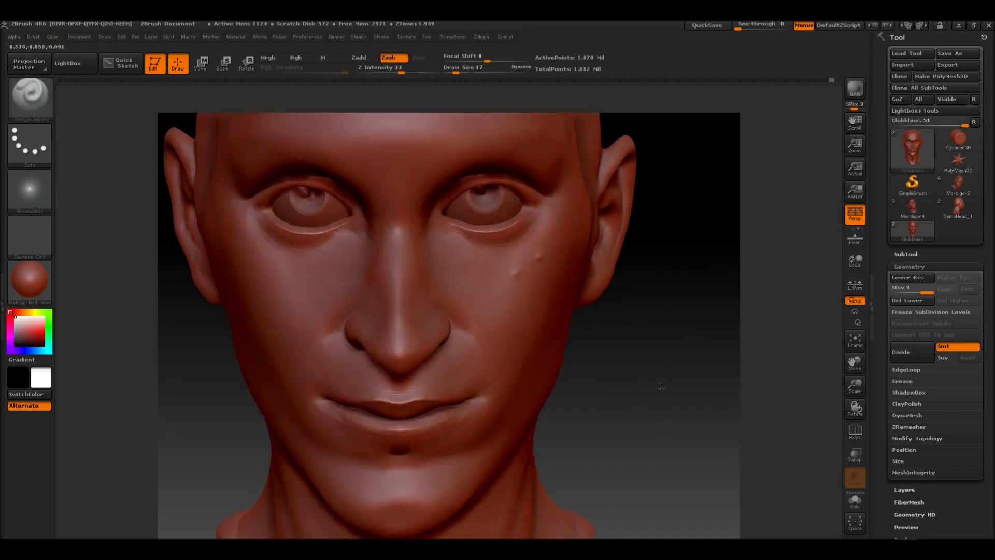
drag(788, 356, 627, 281)
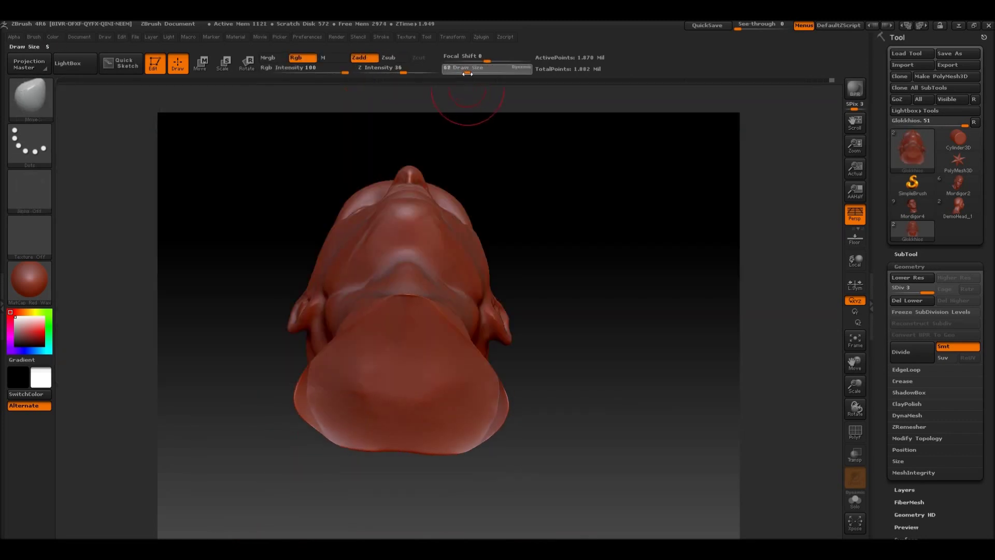
mouse_move(580, 236)
mouse_down()
mouse_move(593, 307)
mouse_move(547, 400)
mouse_move(604, 317)
mouse_move(593, 296)
mouse_move(560, 385)
mouse_move(413, 336)
mouse_up()
- Drop to SDiv 1 and lay ClayBuildup strokes on the neck in side profile
key(shift+d)
key(shift+d)
key(b)
key(c)
key(b)
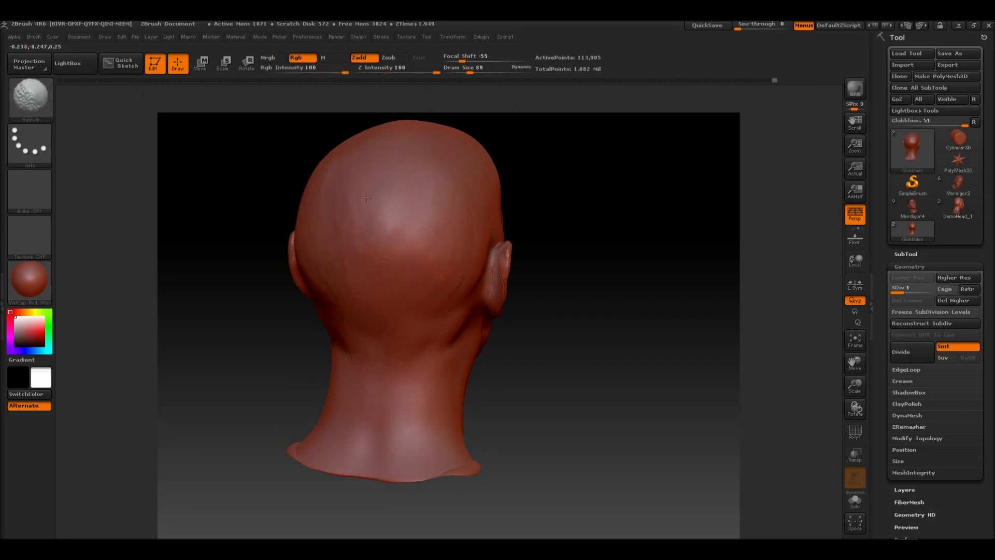
shift+drag(429, 185, 627, 313)
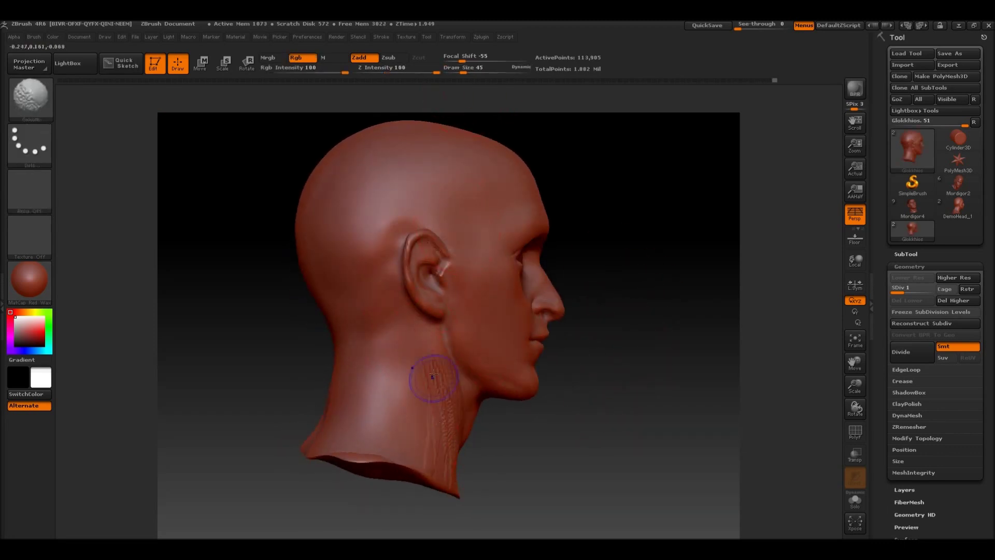
click(30, 289)
- Apply the white SkinShade4 skin material to the head
click(500, 461)
click(29, 288)
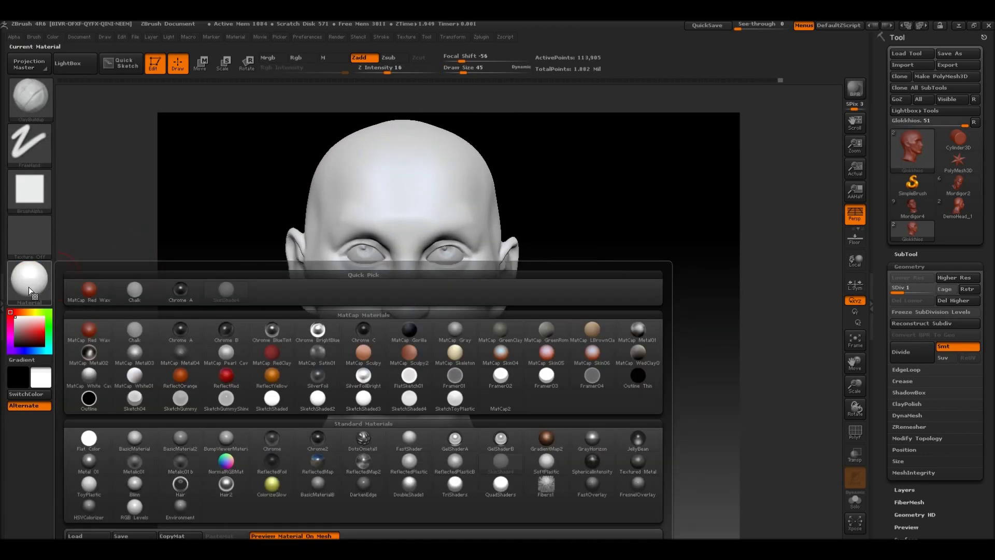
click(910, 267)
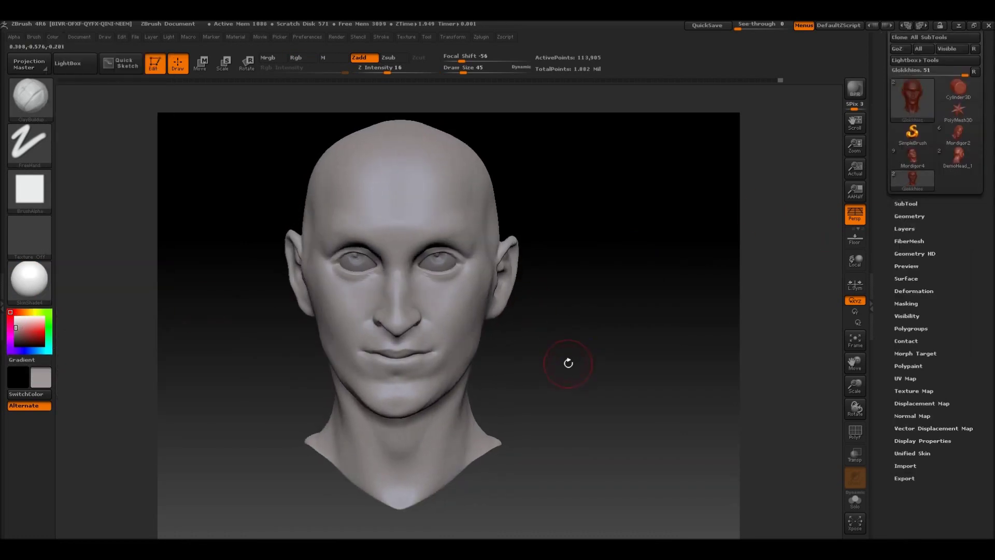
- Mask the forehead hairline with MaskLasso, then switch to MaskPen
key(b)
key(m)
key(l)
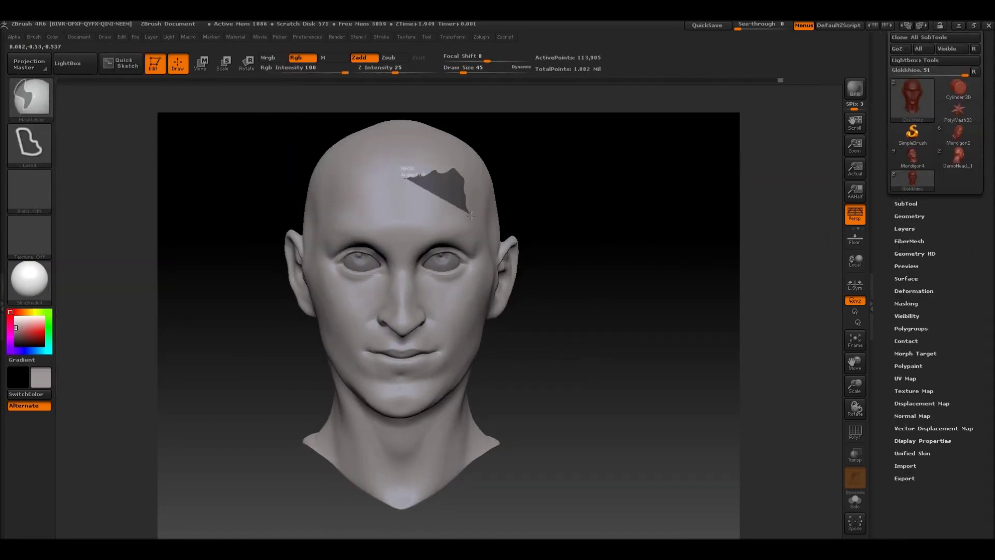
mouse_move(495, 110)
ctrl+mouse_down()
mouse_move(651, 318)
mouse_move(419, 346)
mouse_move(555, 351)
mouse_move(390, 167)
mouse_move(617, 379)
mouse_move(433, 163)
ctrl+mouse_up()
key(b)
key(m)
key(p)
- Return to ClayBuildup, review the head, and reselect the Glokkhios head subtool
key(b)
key(c)
key(b)
mouse_move(596, 217)
mouse_down()
mouse_move(649, 328)
mouse_move(586, 389)
mouse_up()
key(ctrl)
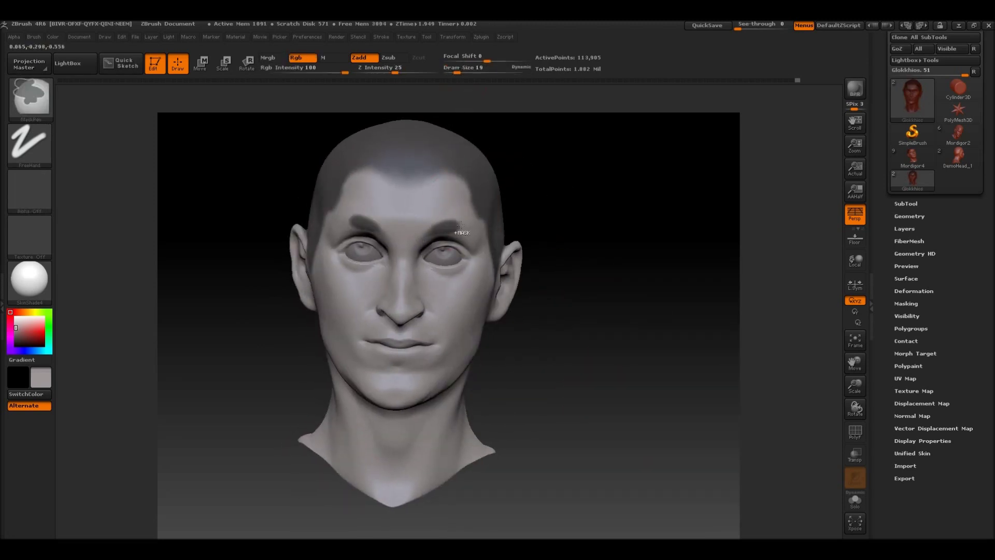
mouse_move(596, 310)
mouse_down()
mouse_move(643, 308)
mouse_move(585, 419)
mouse_up()
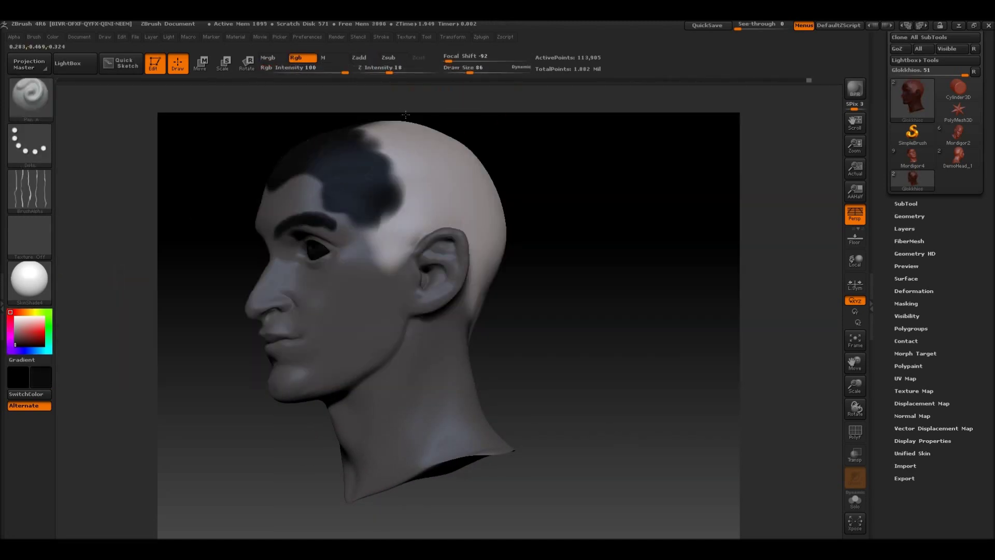
click(921, 225)
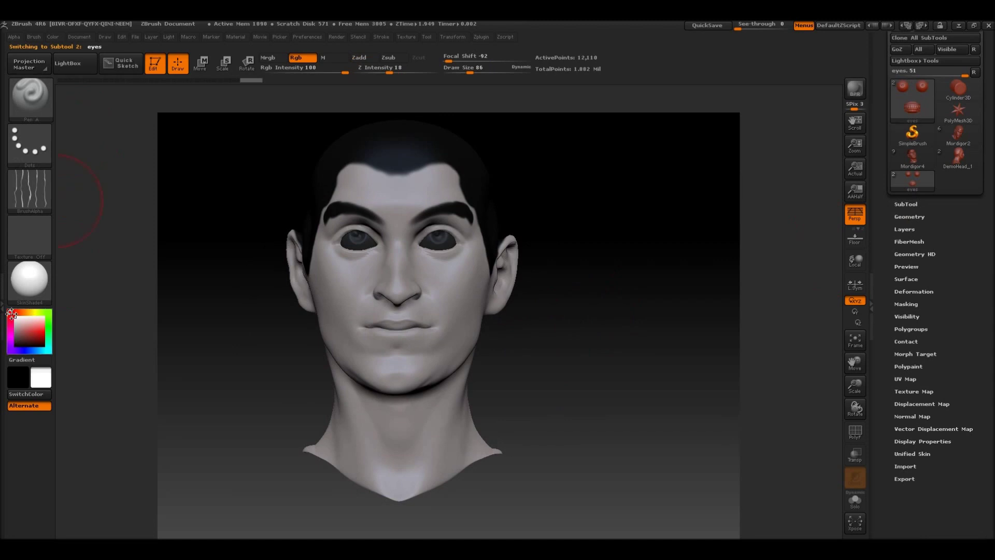
- Set up a FreeHand stroke with the Alpha 01 soft shape and paint brush size 35
drag(544, 360, 682, 314)
click(909, 203)
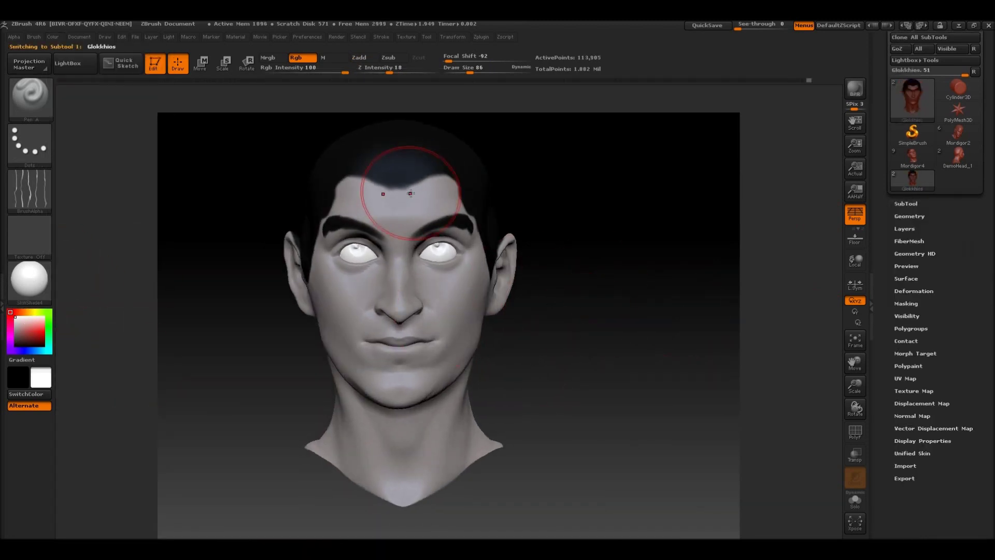
click(30, 145)
click(178, 155)
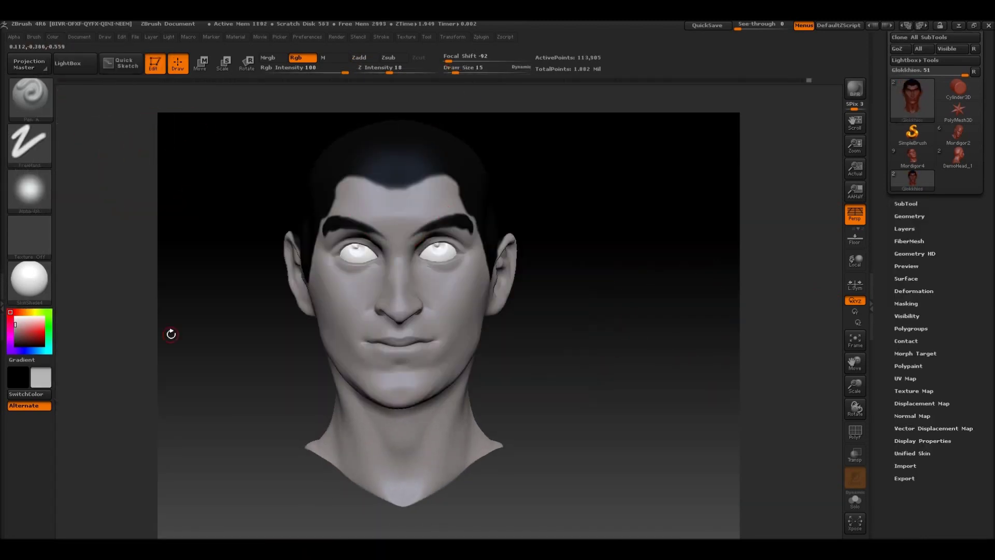
mouse_move(467, 215)
mouse_down()
mouse_move(480, 106)
mouse_move(582, 195)
mouse_up()
key(bracketleft)
key(bracketleft)
drag(314, 213, 297, 223)
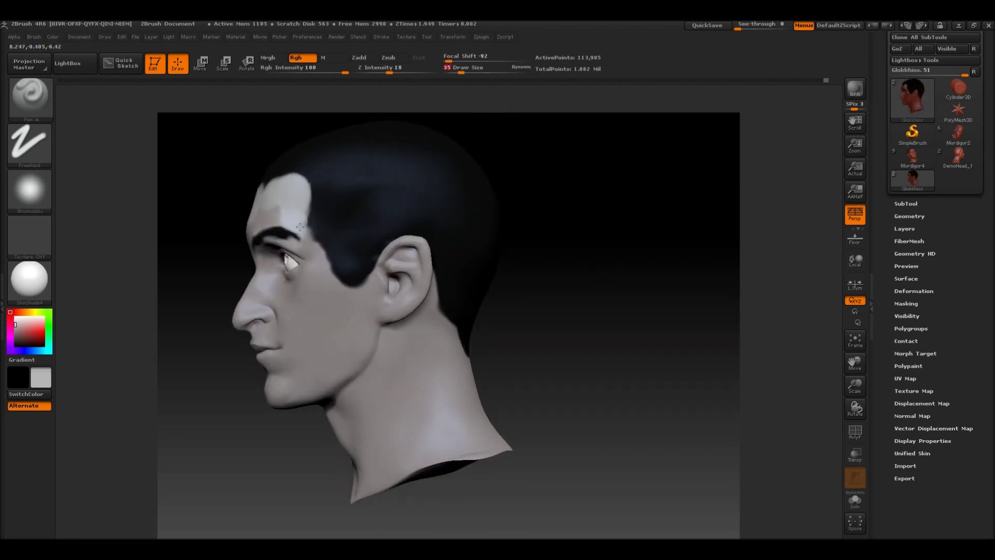
- Repaint the scalp to an even grey, painting out the dark hair patches
mouse_move(342, 266)
mouse_down()
mouse_move(567, 237)
mouse_move(413, 179)
mouse_up()
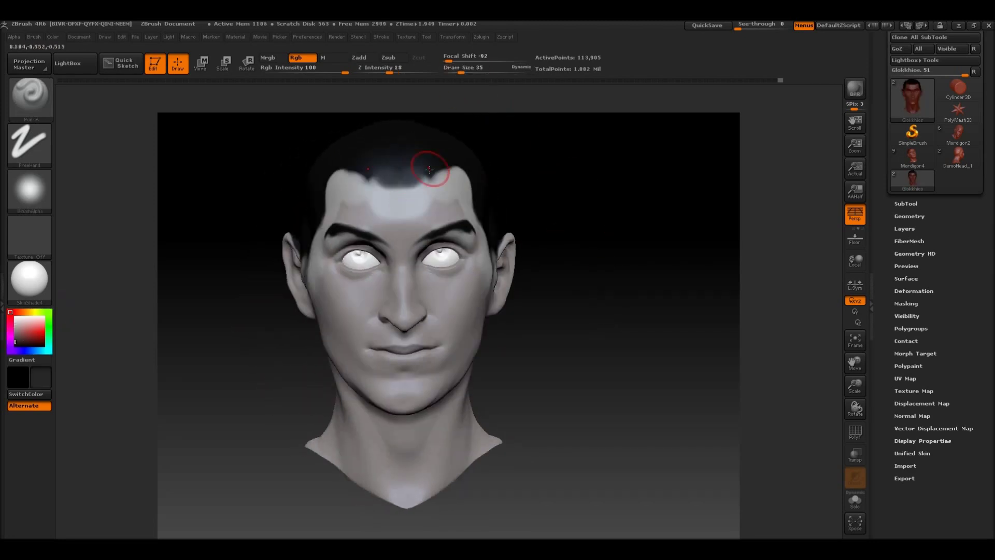
mouse_move(518, 156)
mouse_down()
mouse_move(551, 244)
mouse_move(409, 380)
mouse_move(569, 300)
mouse_move(582, 328)
mouse_move(599, 320)
mouse_move(428, 197)
mouse_up()
mouse_move(532, 181)
mouse_down()
mouse_move(637, 356)
mouse_move(644, 347)
mouse_move(642, 363)
mouse_move(344, 231)
mouse_up()
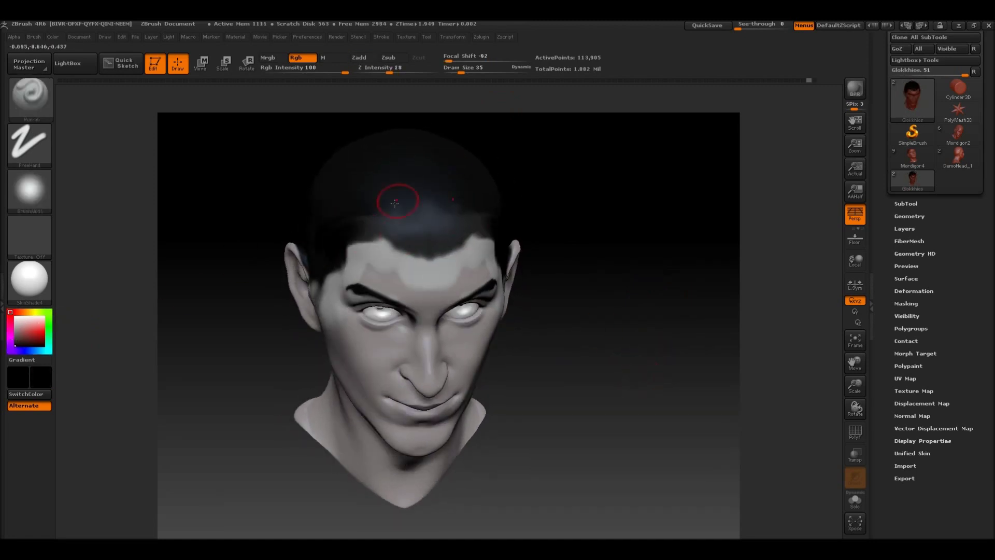
drag(375, 195, 423, 141)
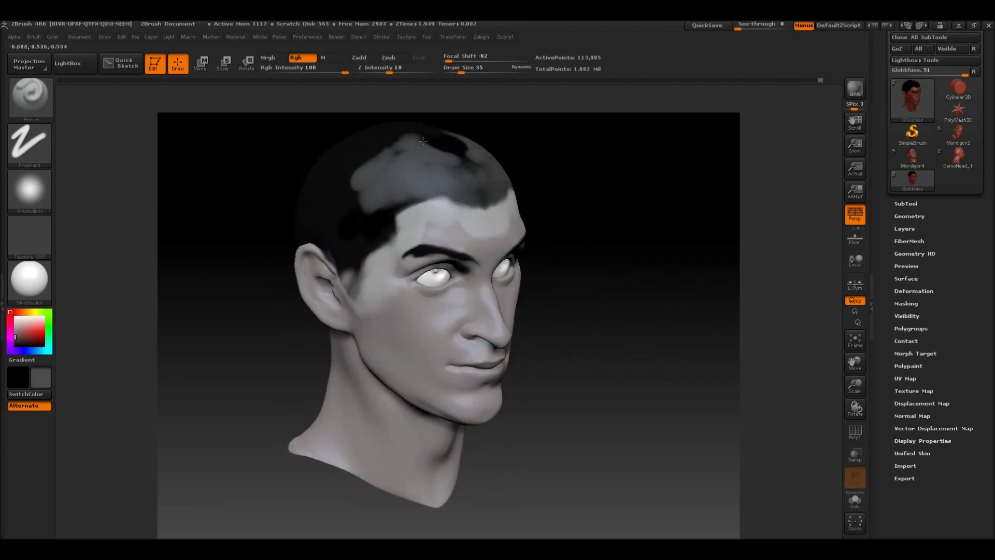
drag(359, 213, 342, 166)
drag(596, 259, 648, 269)
mouse_move(363, 156)
mouse_down()
mouse_move(321, 233)
mouse_move(377, 288)
mouse_up()
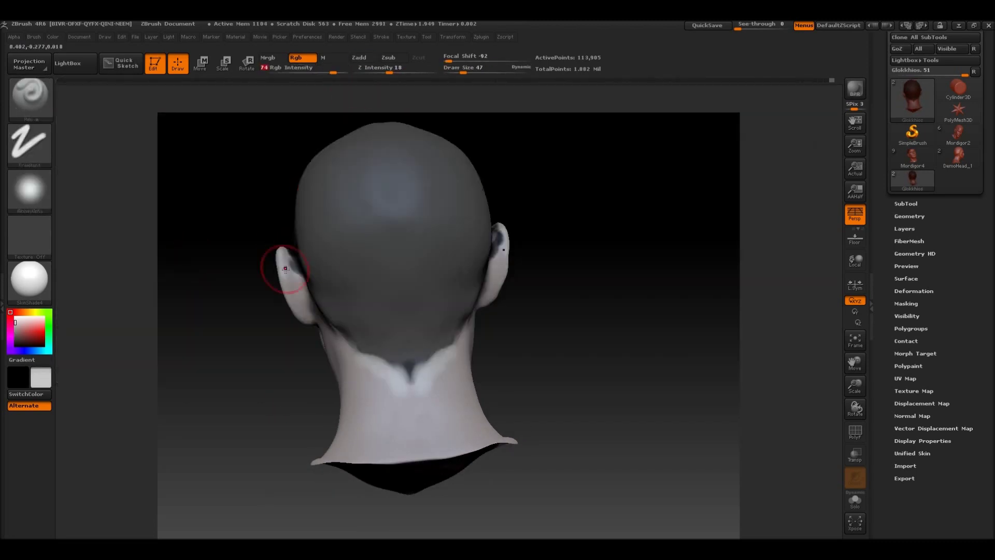
drag(285, 269, 466, 275)
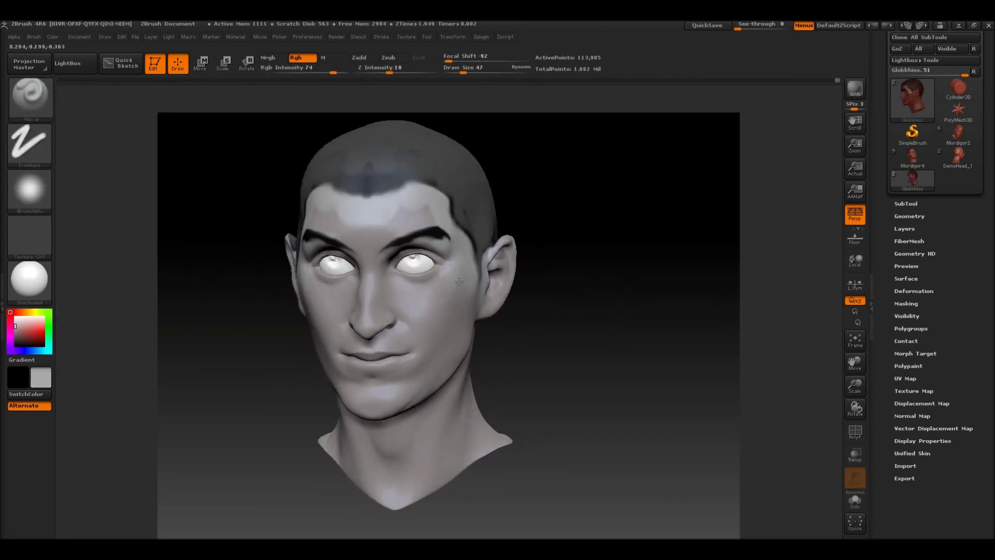
drag(557, 300, 449, 218)
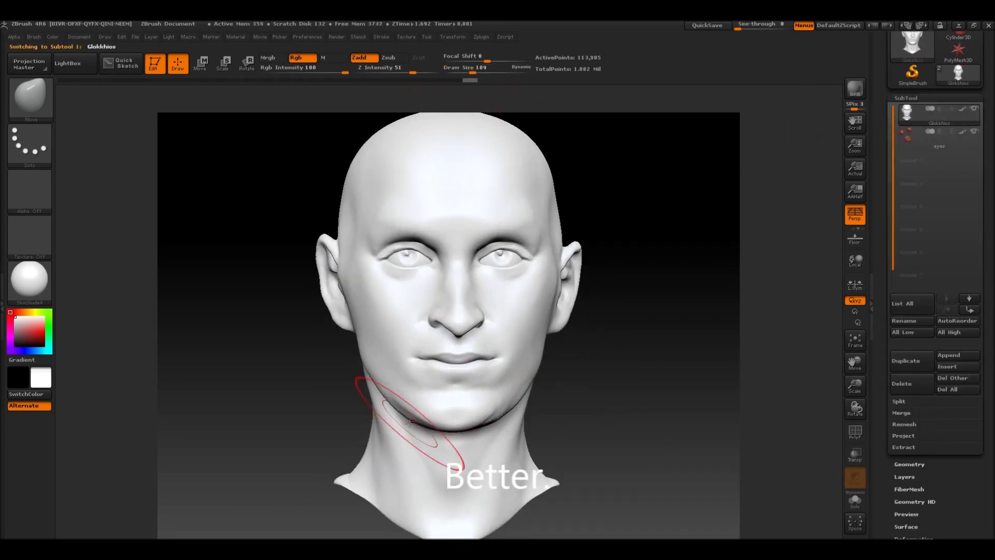
- Orbit the head to inspect it from left profile and front views
drag(409, 422, 551, 356)
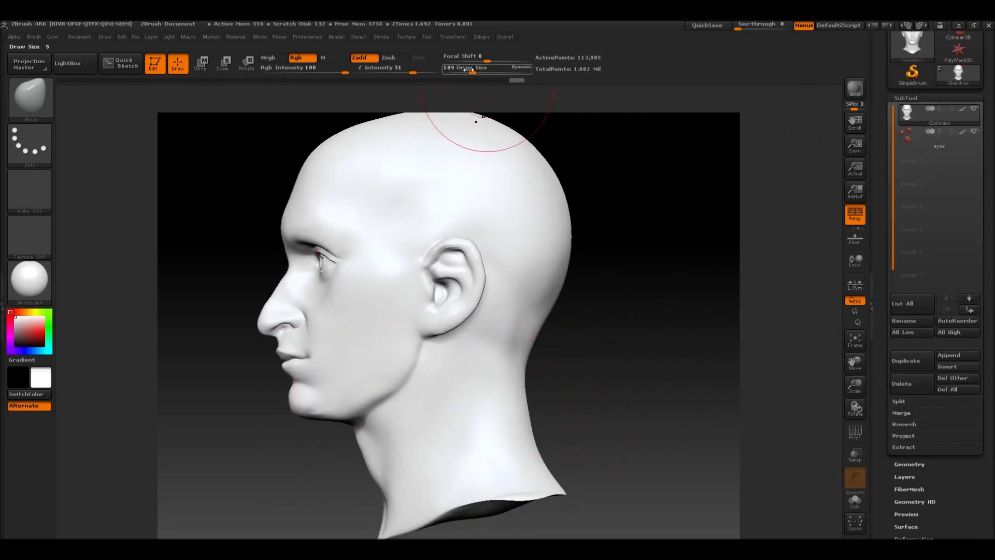
mouse_move(296, 382)
mouse_down()
mouse_move(607, 383)
mouse_move(524, 109)
mouse_up()
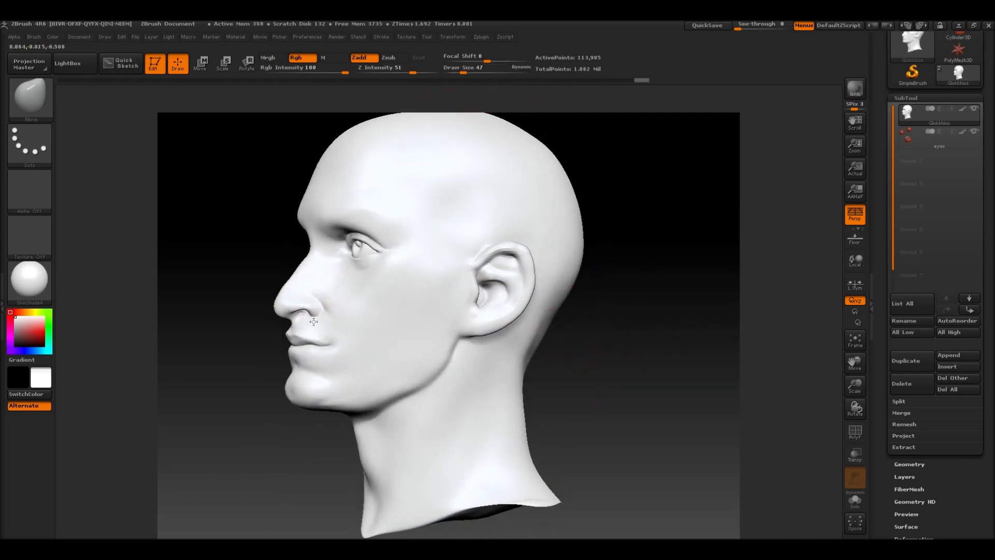
drag(259, 452, 530, 320)
drag(593, 379, 592, 371)
- Switch to the Dam_Standard brush at size 20
key(b)
key(d)
key(s)
drag(459, 69, 454, 69)
mouse_move(601, 363)
mouse_down()
mouse_move(627, 366)
mouse_move(332, 352)
mouse_up()
mouse_move(586, 340)
mouse_down()
mouse_move(624, 344)
mouse_move(568, 359)
mouse_move(647, 378)
mouse_move(631, 397)
mouse_move(622, 358)
mouse_move(583, 364)
mouse_move(566, 256)
mouse_up()
- Switch to the Move brush and open the Tool Geometry settings
key(b)
key(m)
key(v)
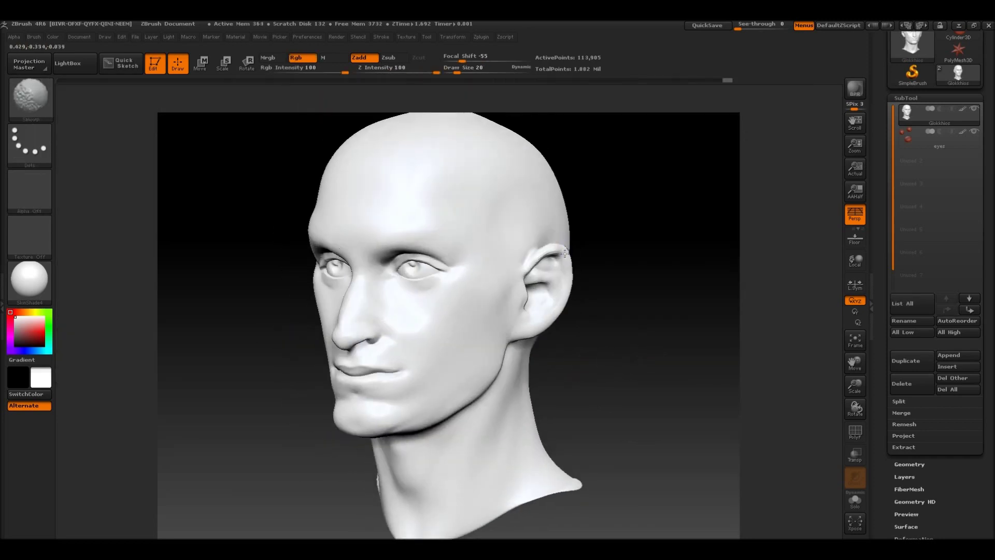
click(909, 464)
mouse_move(667, 288)
mouse_down()
mouse_move(619, 352)
mouse_move(576, 354)
mouse_move(636, 350)
mouse_move(591, 351)
mouse_up()
- Mask the whole head, then clear the mask again
ctrl+click(636, 350)
click(910, 111)
click(914, 186)
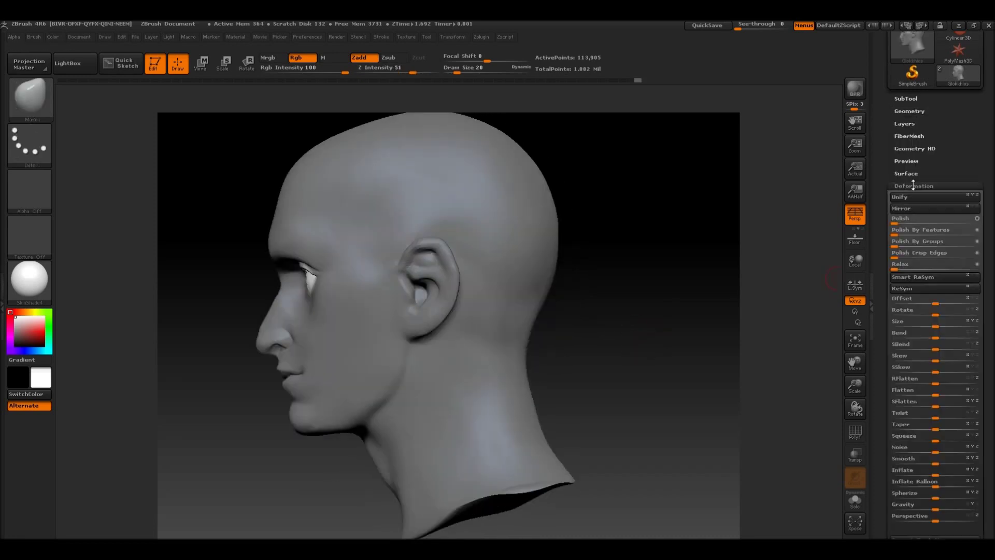
ctrl+drag(725, 337, 715, 342)
drag(673, 311, 406, 309)
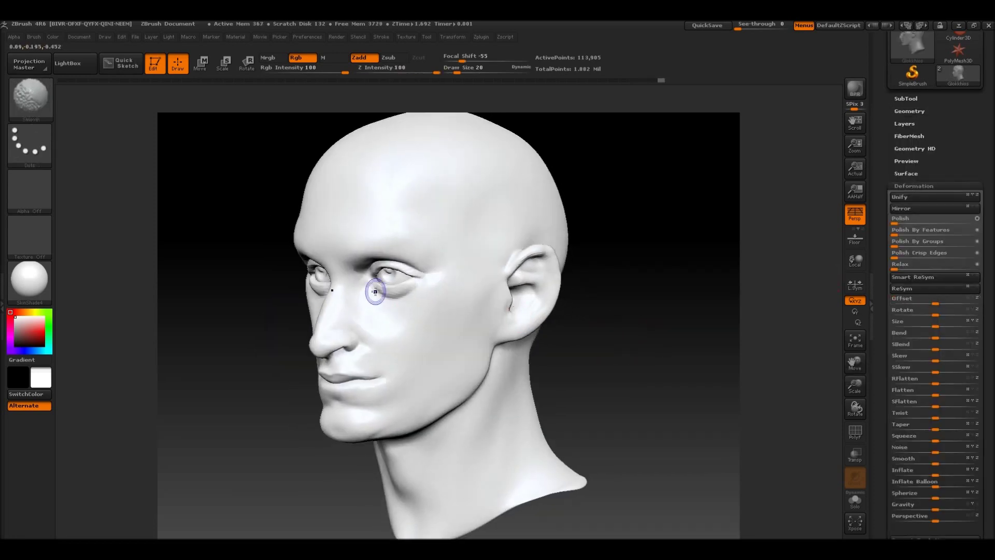
click(909, 112)
mouse_move(555, 341)
mouse_down()
mouse_move(594, 368)
mouse_move(589, 355)
mouse_move(604, 404)
mouse_move(570, 394)
mouse_up()
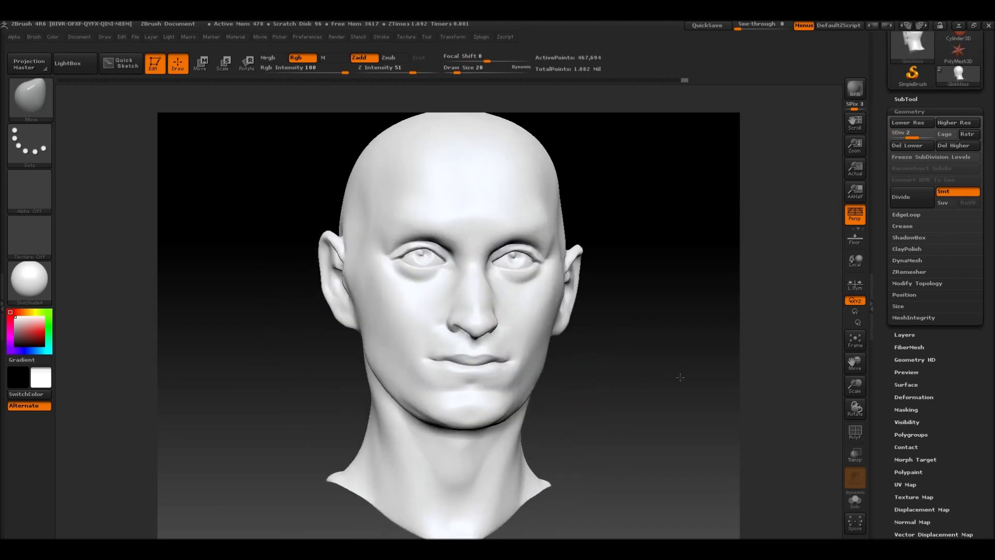
- Switch to ClayBuildup and drop the head to subdivision level 1, zoomed on the face
key(b)
key(c)
key(b)
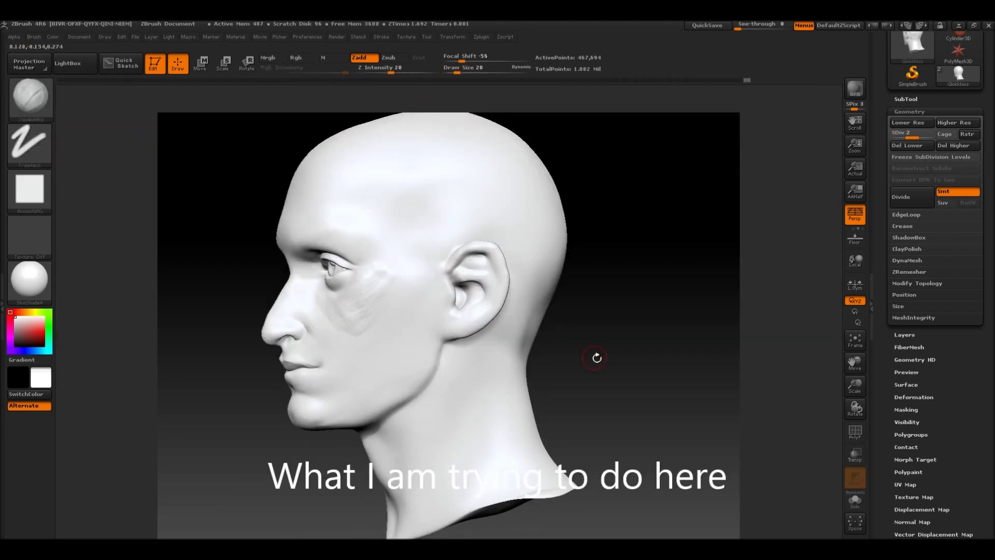
key(shift+d)
mouse_move(648, 321)
shift+mouse_down()
mouse_move(621, 333)
mouse_move(547, 274)
shift+mouse_up()
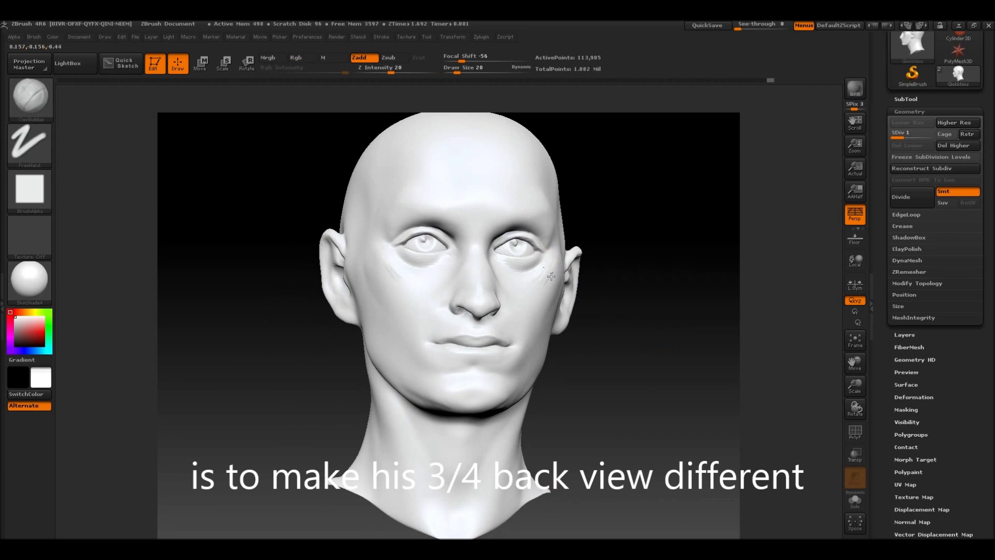
drag(606, 331, 644, 328)
drag(490, 258, 454, 245)
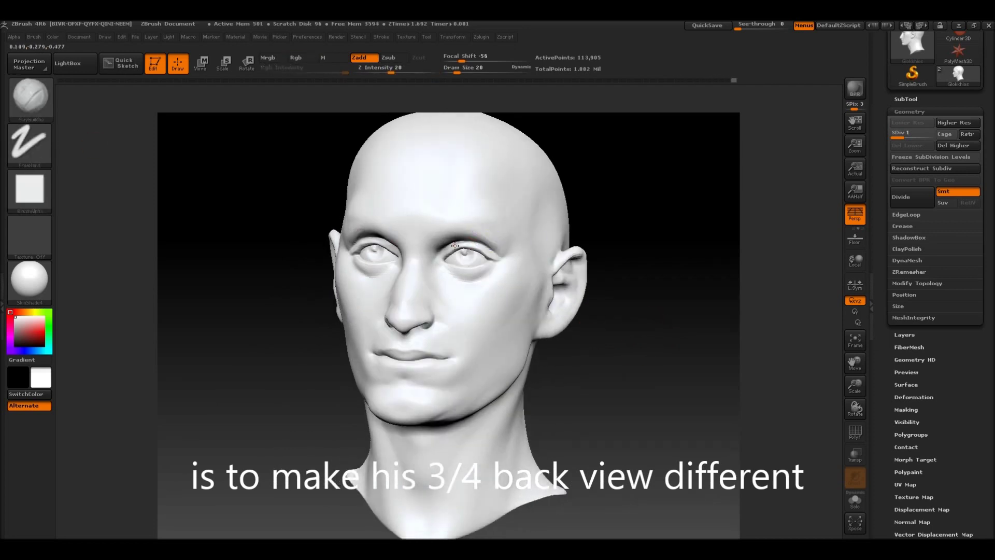
mouse_move(587, 361)
mouse_down()
mouse_move(570, 332)
mouse_move(570, 290)
mouse_up()
- Switch to Dam_Standard for carving creases in a three-quarter view
key(b)
key(d)
key(s)
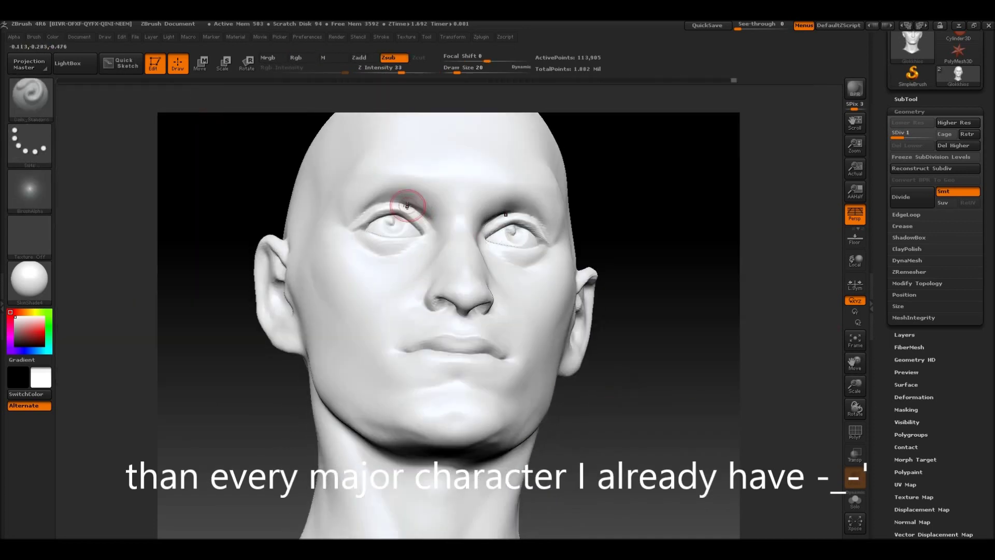
mouse_move(428, 224)
mouse_down()
mouse_move(444, 218)
mouse_move(684, 340)
mouse_move(706, 306)
mouse_move(320, 182)
mouse_move(692, 333)
mouse_move(363, 311)
mouse_up()
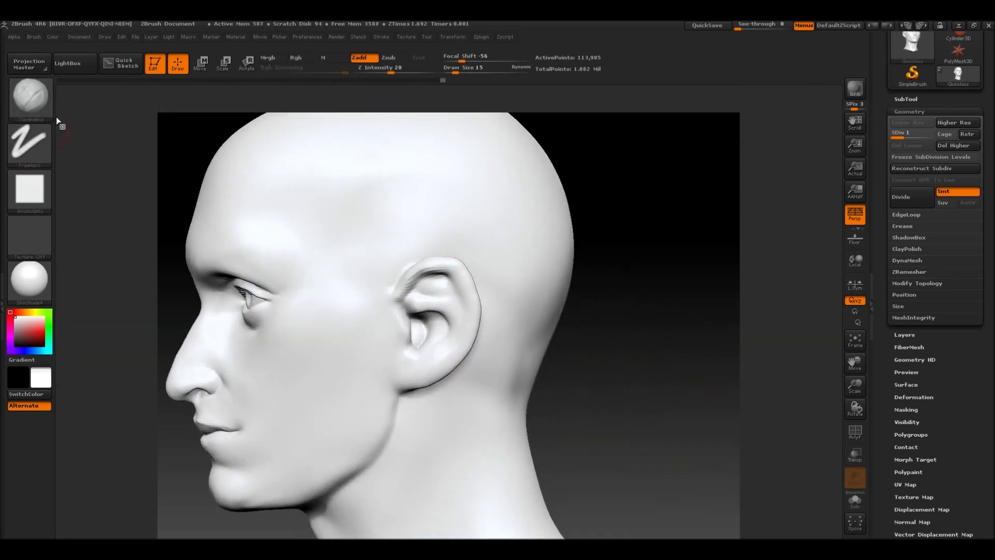
- Switch to the Move brush and check the head's left profile and front
key(b)
key(m)
key(v)
drag(482, 68, 459, 69)
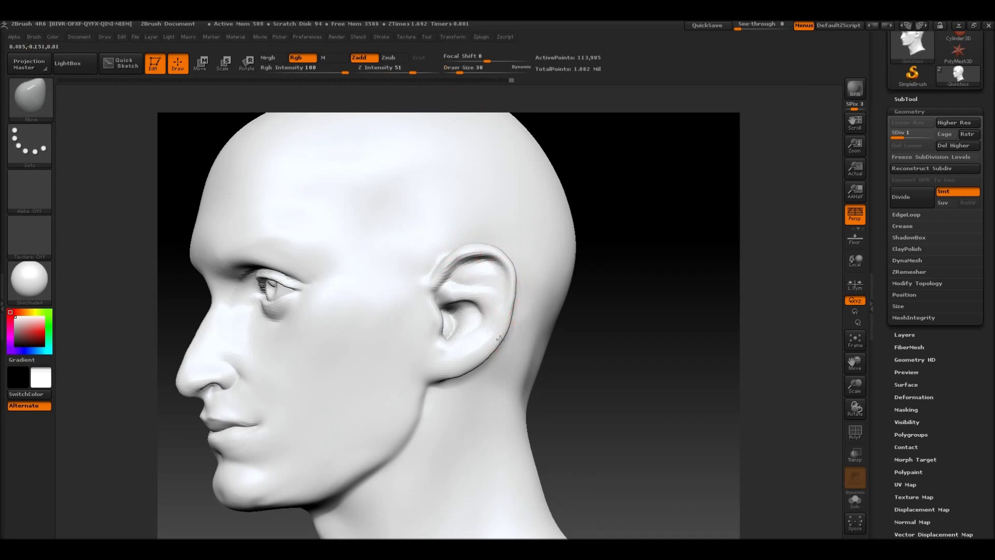
mouse_move(451, 381)
mouse_down()
mouse_move(615, 386)
mouse_move(624, 337)
mouse_move(486, 294)
mouse_up()
- Carve with Dam_Standard and smooth the crease along the ear rim
key(b)
key(d)
key(s)
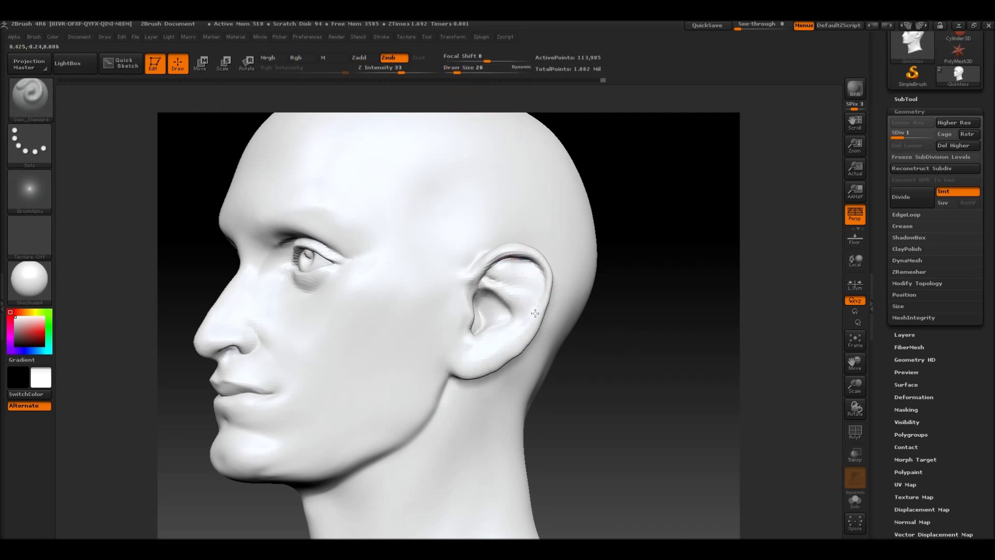
shift+drag(532, 300, 510, 333)
mouse_move(611, 311)
mouse_down()
mouse_move(656, 317)
mouse_move(470, 344)
mouse_move(437, 326)
mouse_move(242, 428)
mouse_move(523, 306)
mouse_up()
- Toggle between Move and Dam_Standard brushes, viewing the head straight on
key(b)
key(m)
key(v)
key(b)
key(d)
key(s)
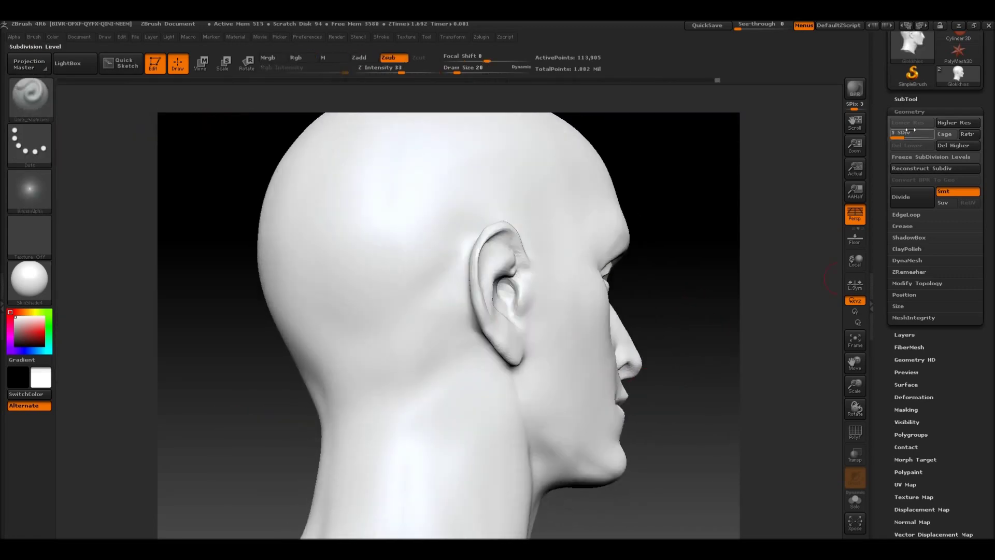
mouse_move(689, 295)
mouse_down()
mouse_move(601, 291)
mouse_move(414, 322)
mouse_up()
- Reshape with the Move brush from the right profile, zoomed out
key(b)
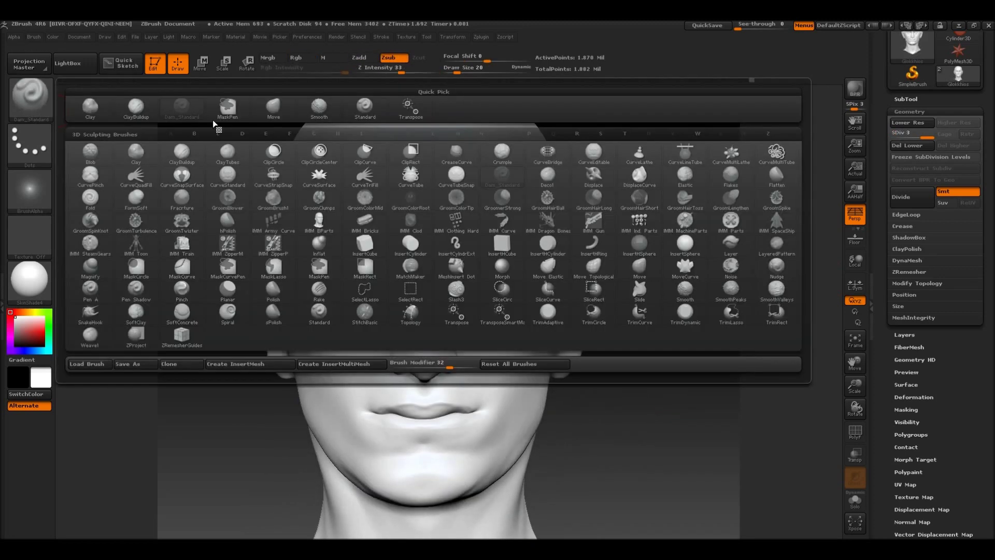
key(m)
key(v)
mouse_move(270, 350)
mouse_down()
mouse_move(620, 429)
mouse_move(669, 474)
mouse_up()
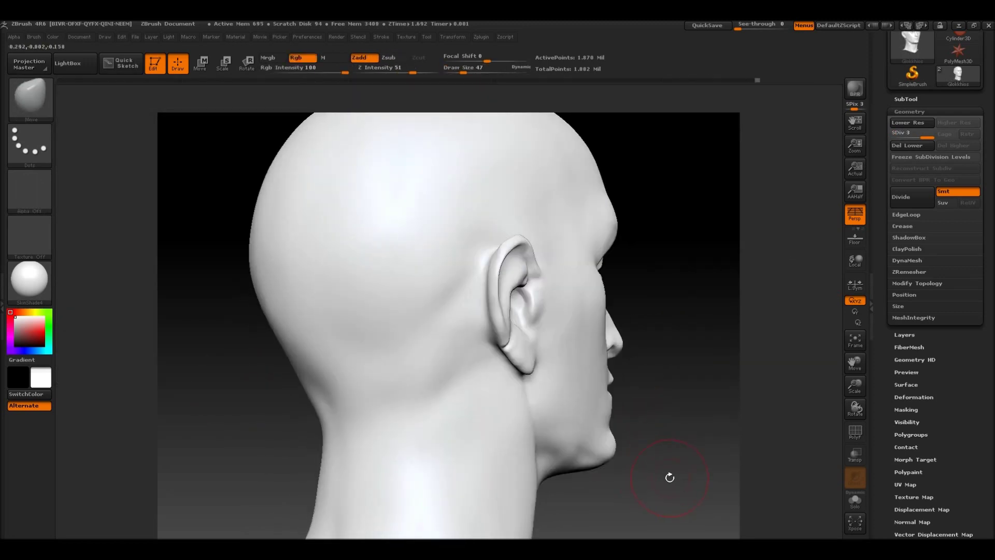
drag(855, 385, 845, 397)
drag(684, 394, 660, 382)
- Use ClayBuildup at the lowest subdivision level, enlarging the brush from 32 to 68
key(b)
key(c)
- Return to the Move brush and a front view of the head
key(b)
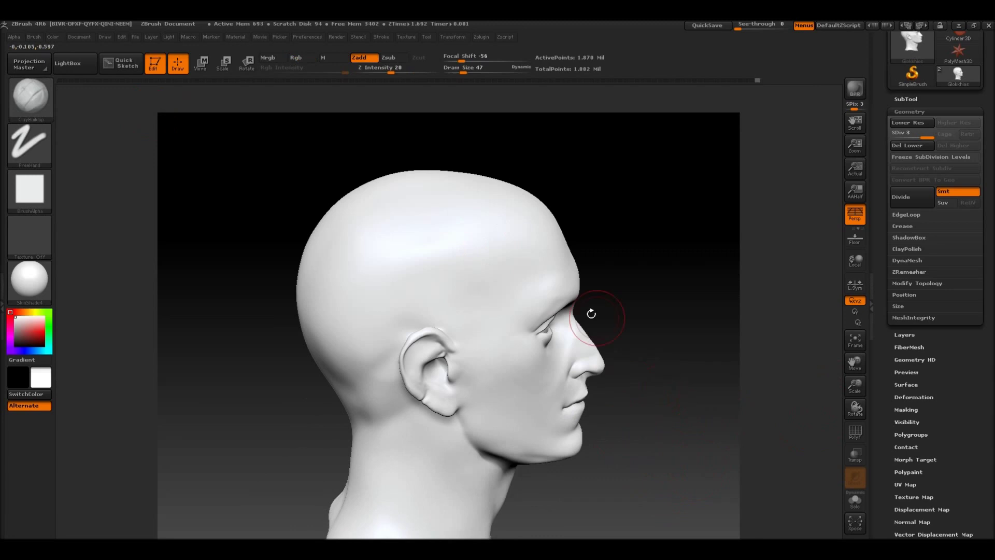
drag(912, 132, 893, 133)
mouse_move(673, 321)
mouse_down()
mouse_move(646, 309)
mouse_move(677, 331)
mouse_move(646, 366)
mouse_move(643, 308)
mouse_move(501, 266)
mouse_move(513, 238)
mouse_up()
drag(460, 69, 468, 67)
mouse_move(596, 233)
mouse_down()
mouse_move(560, 410)
mouse_move(597, 415)
mouse_move(591, 389)
mouse_move(586, 480)
mouse_move(600, 324)
mouse_move(534, 281)
mouse_move(418, 449)
mouse_move(484, 488)
mouse_move(625, 396)
mouse_up()
key(b)
key(m)
key(v)
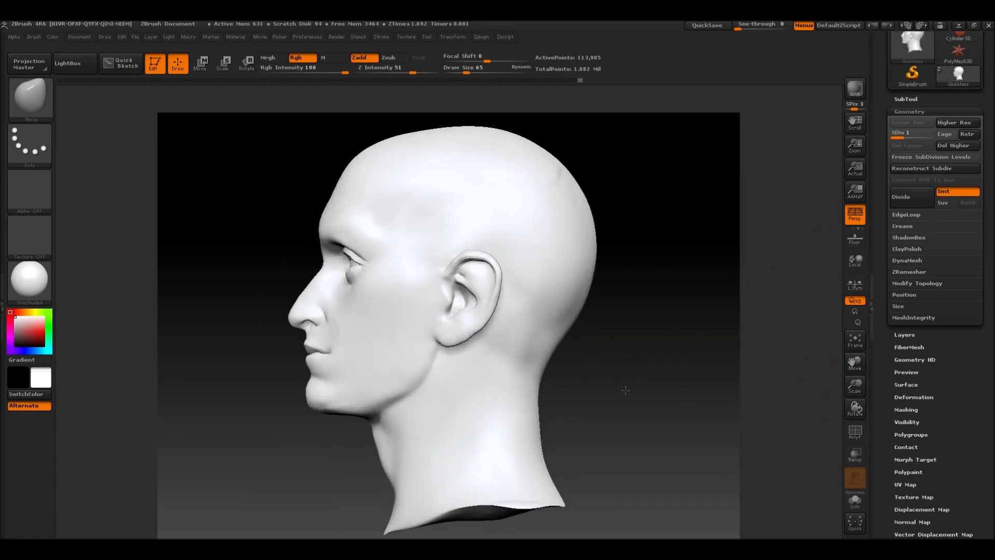
drag(504, 292, 608, 414)
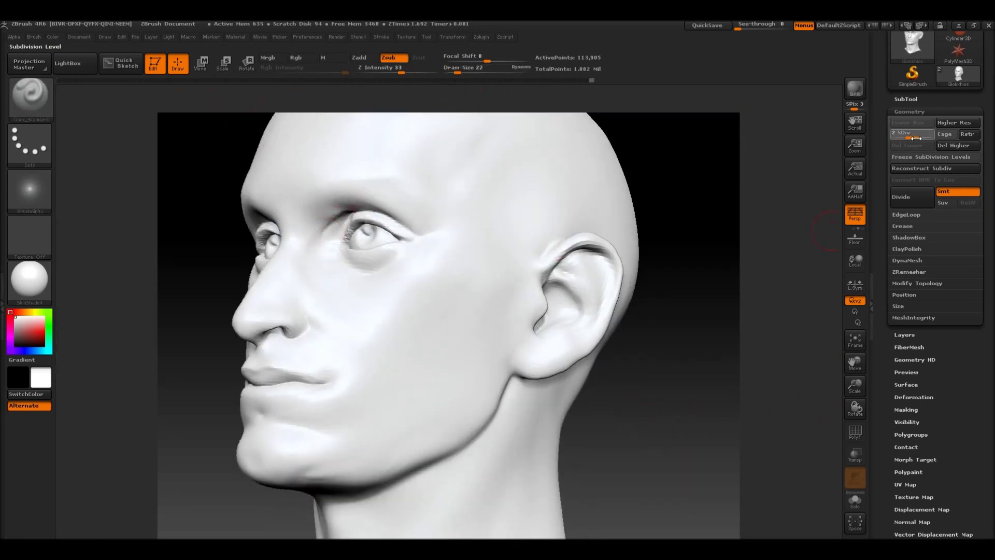
- Smooth the forehead wrinkle and eye area, checking the head from below, side and front
mouse_move(337, 237)
mouse_down()
mouse_move(674, 171)
mouse_move(685, 369)
mouse_move(679, 353)
mouse_up()
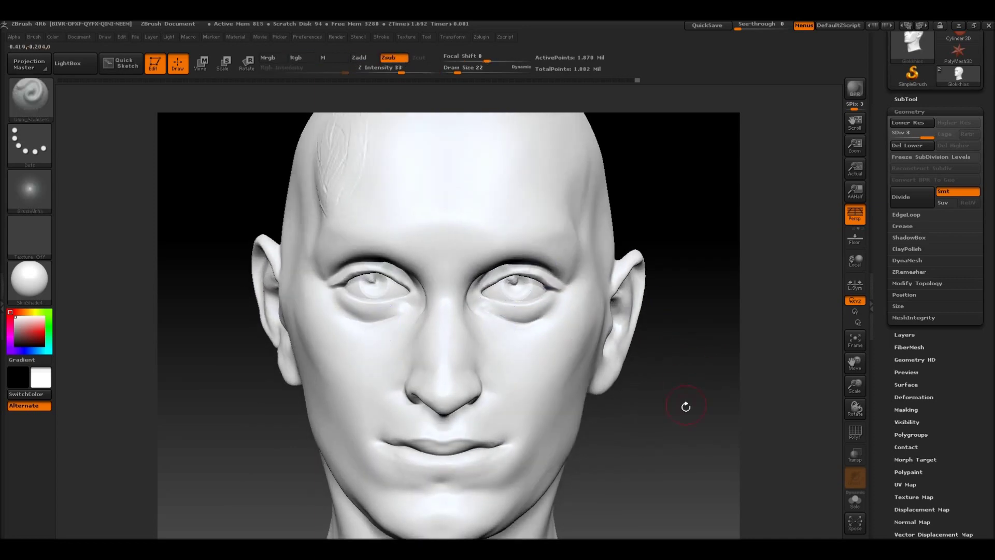
mouse_move(419, 262)
shift+mouse_down()
mouse_move(345, 179)
mouse_move(326, 207)
shift+mouse_up()
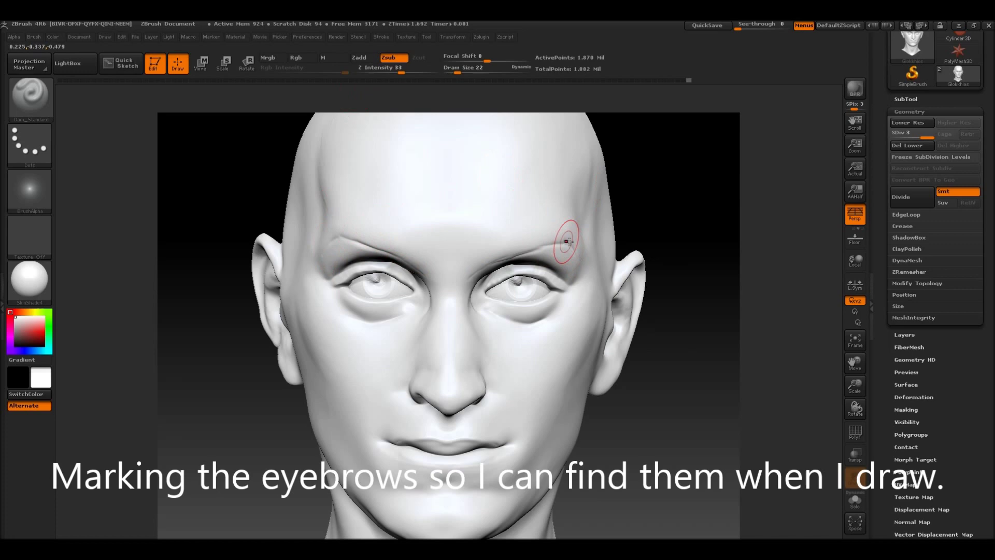
drag(673, 269, 504, 264)
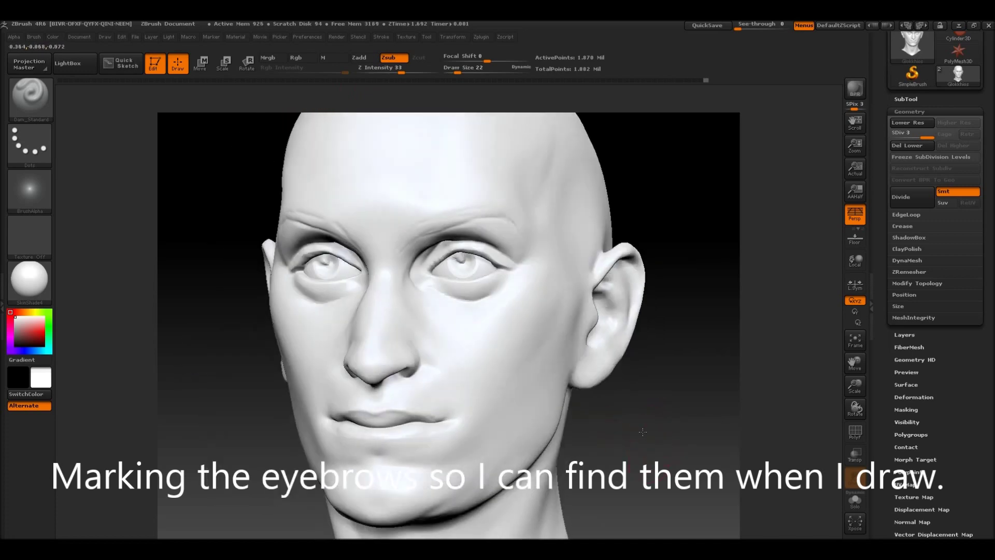
shift+drag(481, 345, 541, 382)
key(b)
key(m)
key(v)
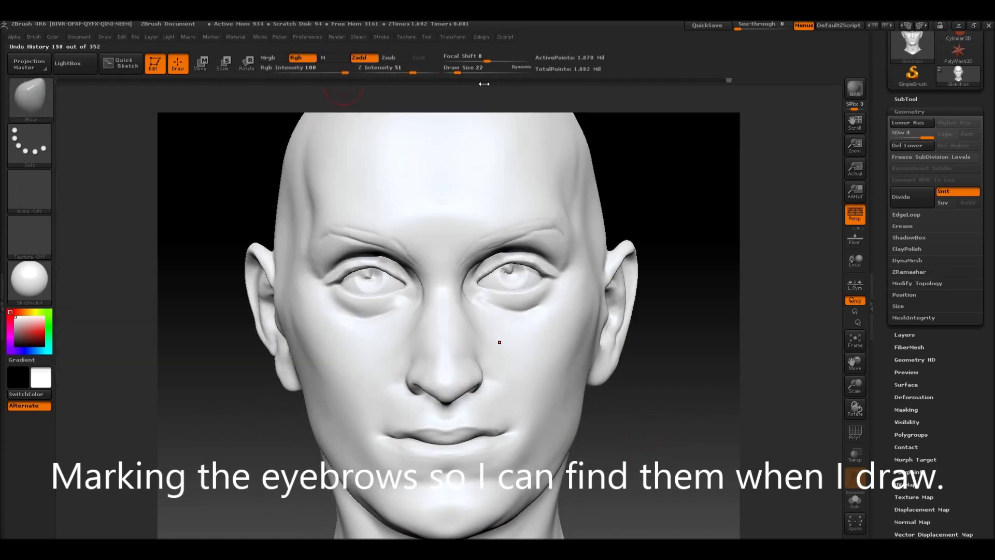